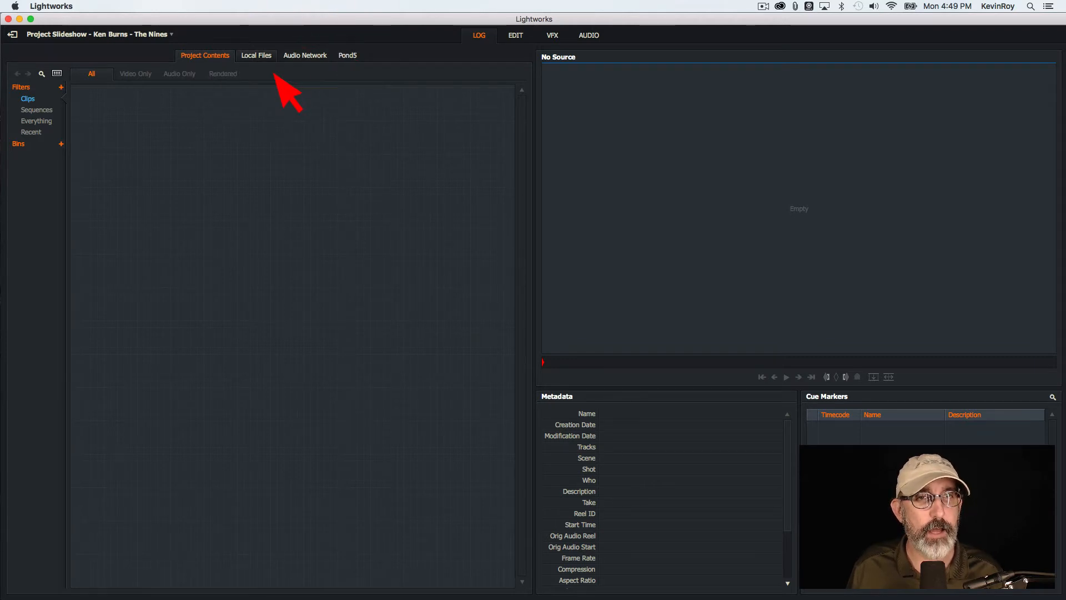
Browse the local files to the Studio 7 Images folder inside the Studio 7 folder.
{"action": "left_click", "coordinate": [257, 55]}
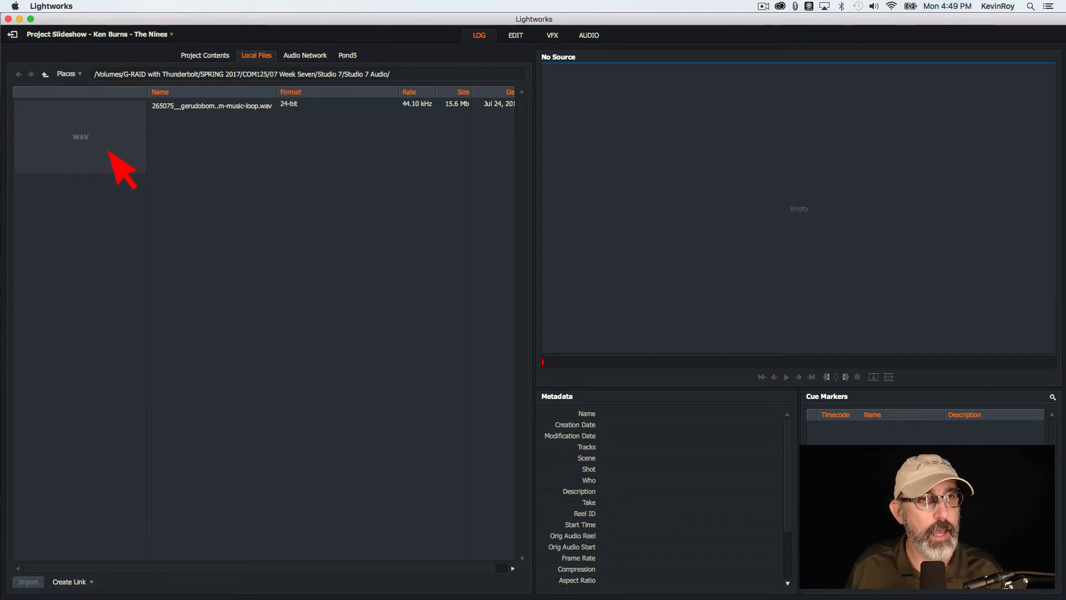
{"action": "left_click", "coordinate": [223, 119]}
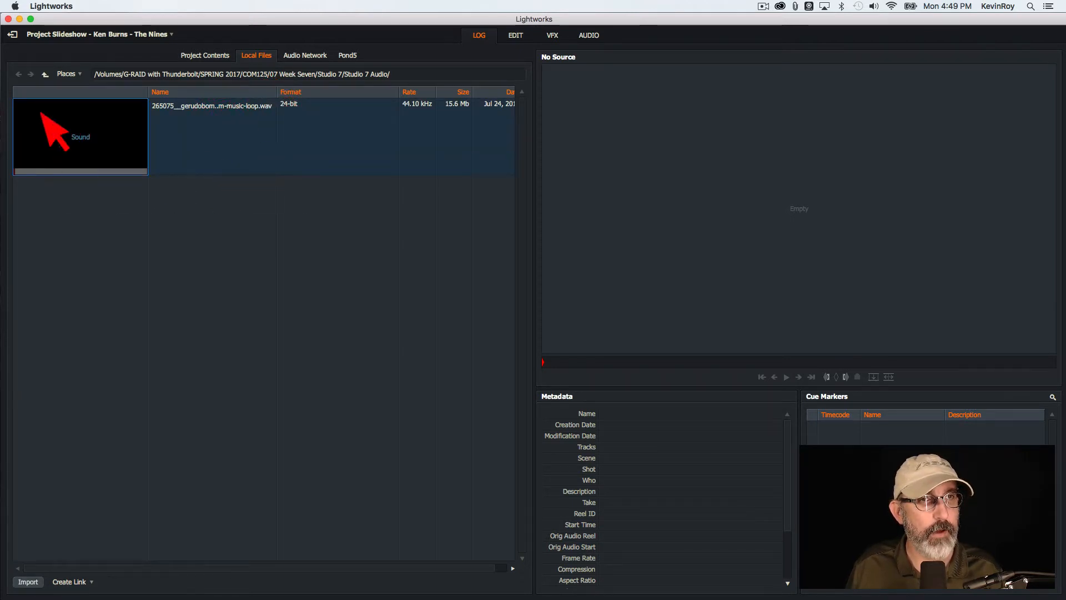
{"action": "left_click", "coordinate": [45, 74]}
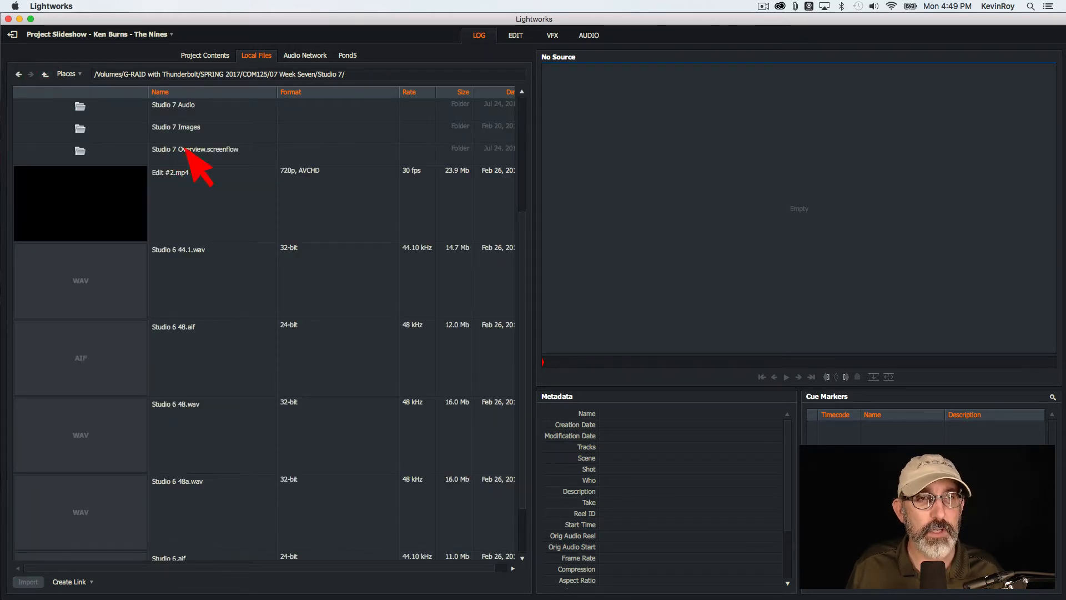
{"action": "double_click", "coordinate": [135, 126]}
Import all four car images, from 223.jpg through e21_1.jpg, into the project.
{"action": "left_click", "coordinate": [97, 131]}
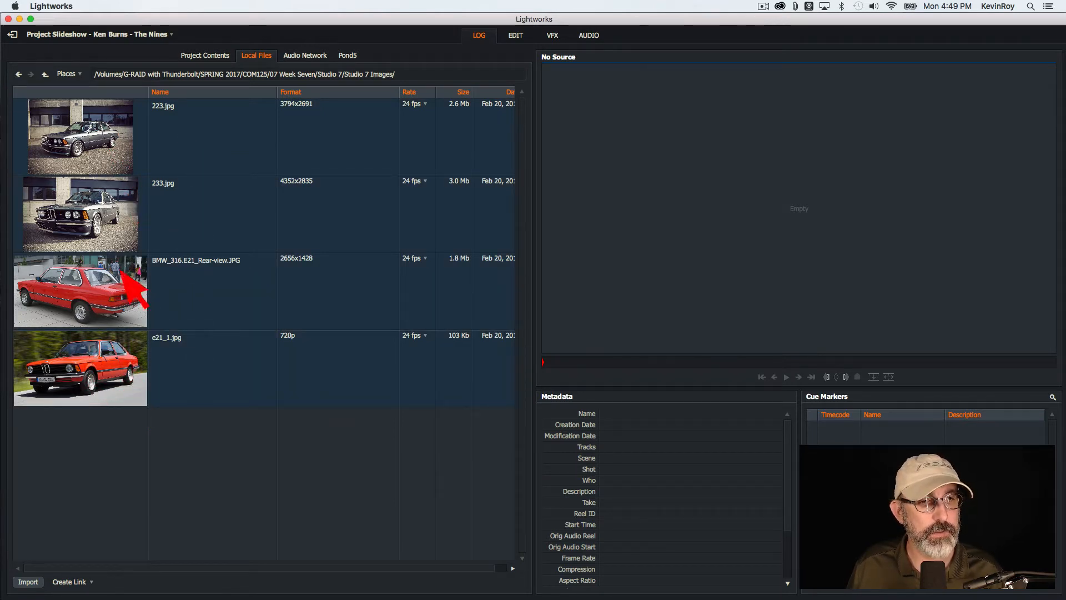
{"action": "left_click", "coordinate": [111, 413]}
{"action": "left_click", "coordinate": [89, 141]}
{"action": "left_click", "coordinate": [105, 214]}
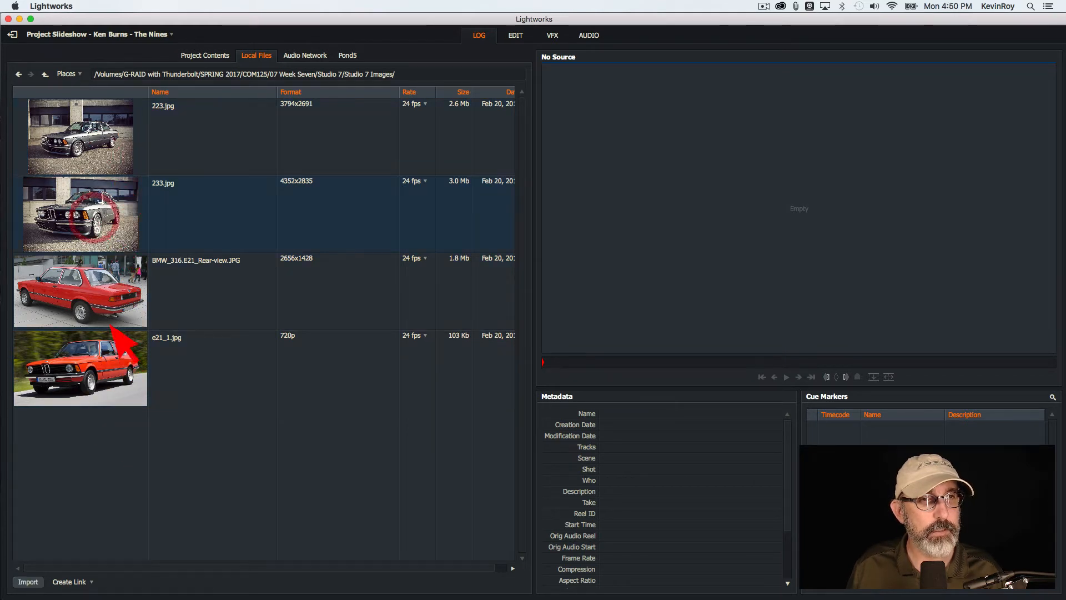
{"action": "left_click", "coordinate": [106, 294]}
{"action": "left_click", "coordinate": [115, 334]}
{"action": "left_click", "coordinate": [119, 169], "text": "shift"}
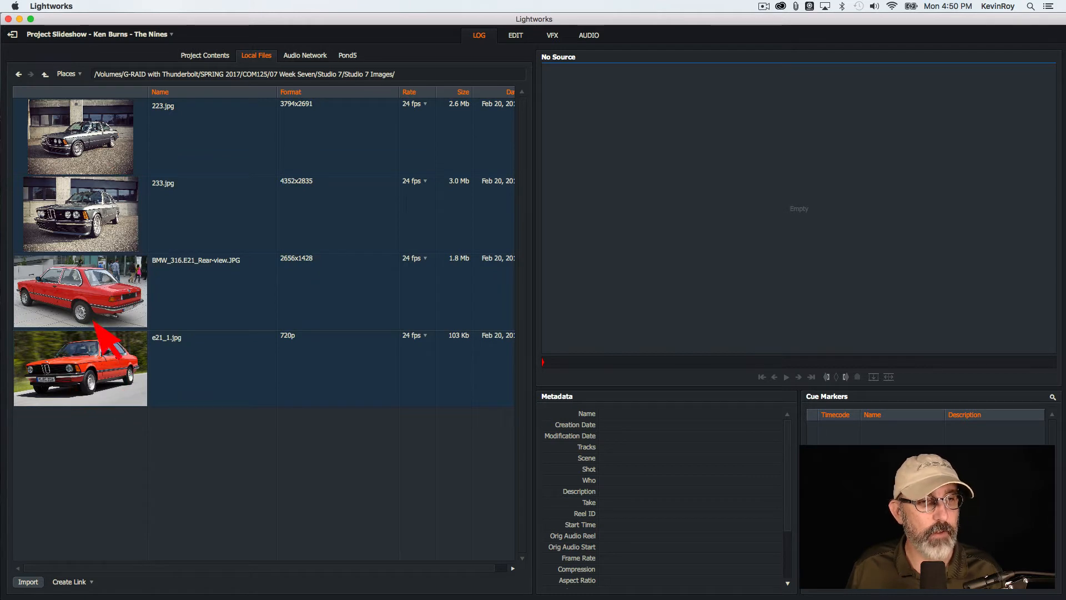
{"action": "left_click", "coordinate": [28, 581]}
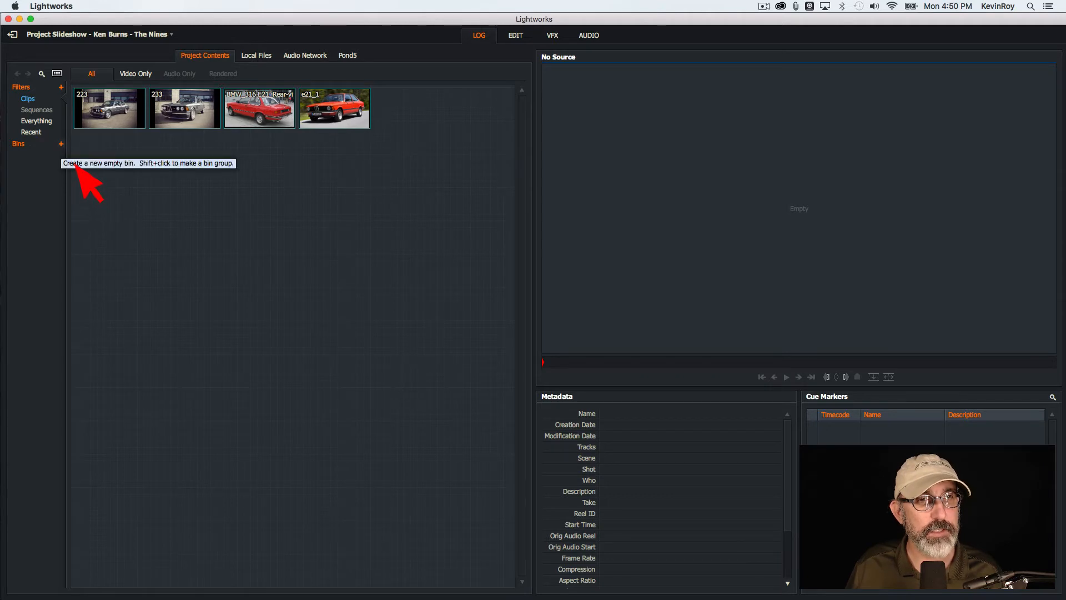
Create a bin named BMW for the imported car images.
{"action": "left_click", "coordinate": [61, 144]}
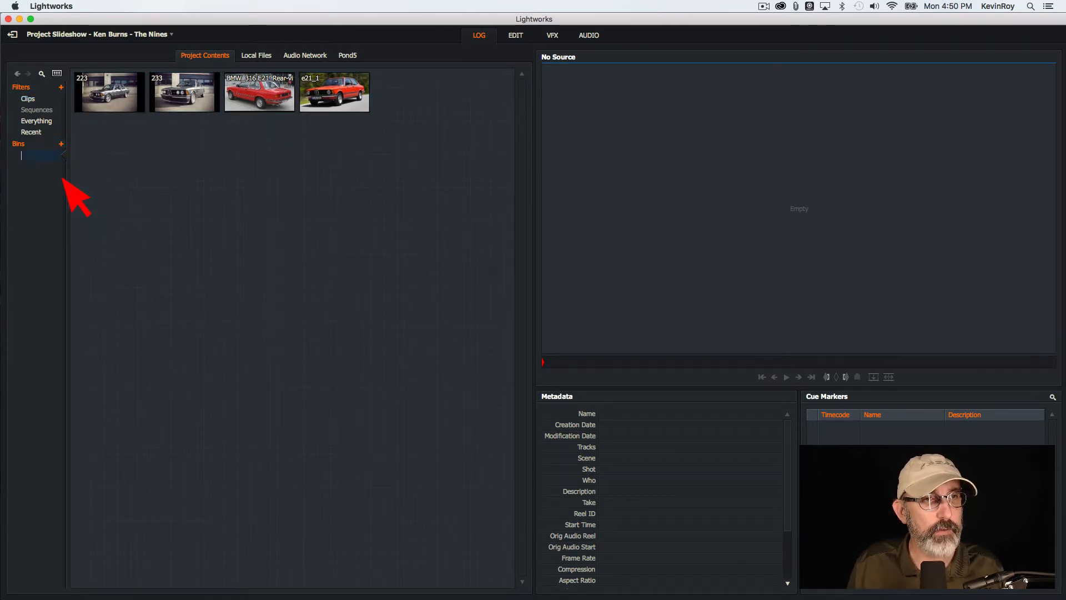
{"action": "type", "text": "BMW"}
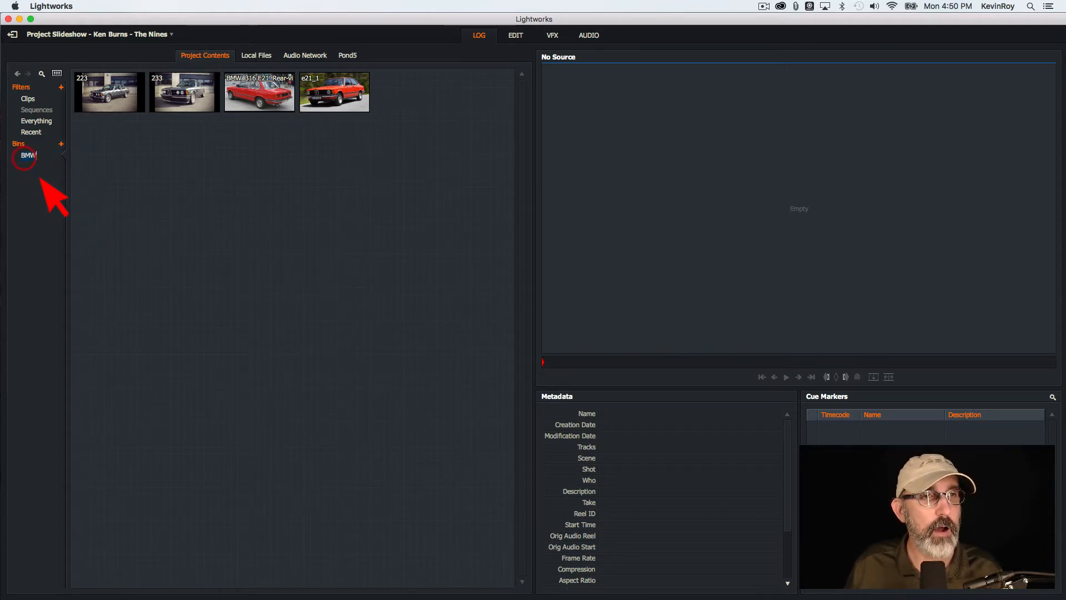
Compare the contents of the BMW bin with the project's full list of clips.
{"action": "left_click", "coordinate": [117, 110]}
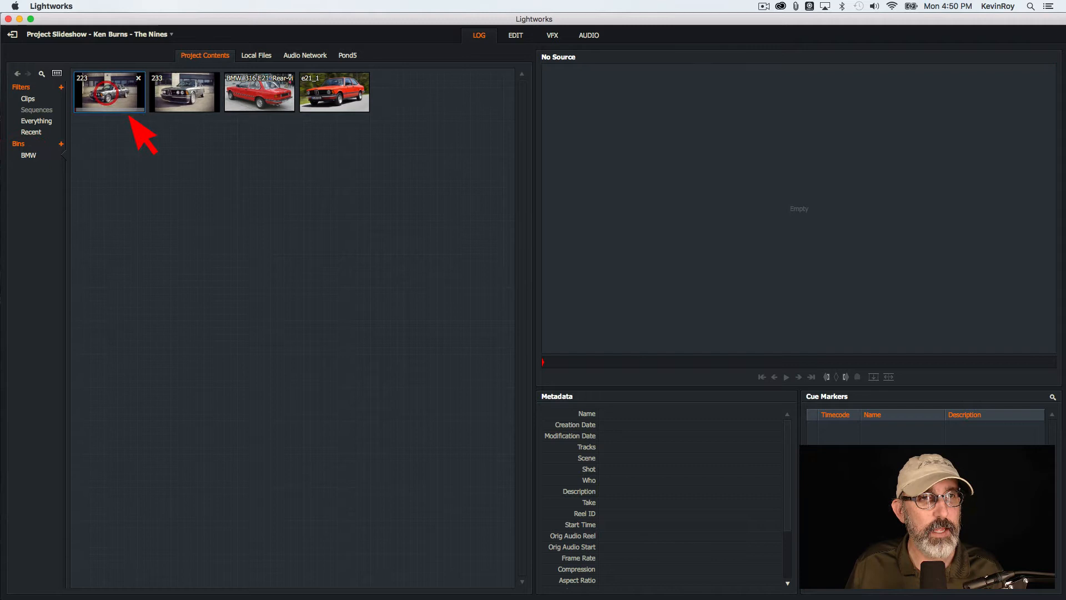
{"action": "left_click", "coordinate": [193, 111]}
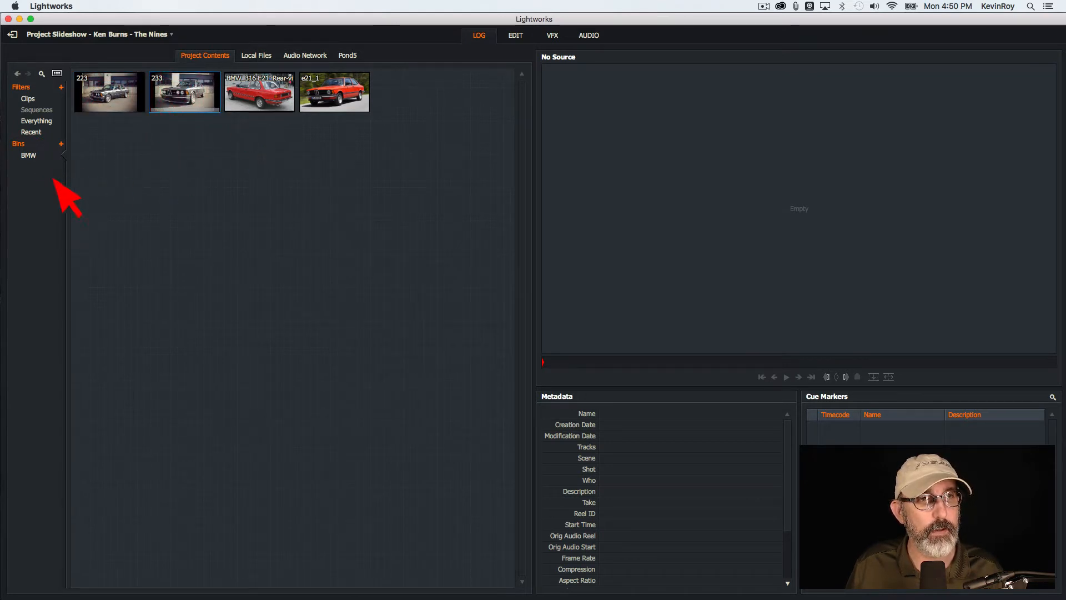
{"action": "left_click", "coordinate": [98, 100]}
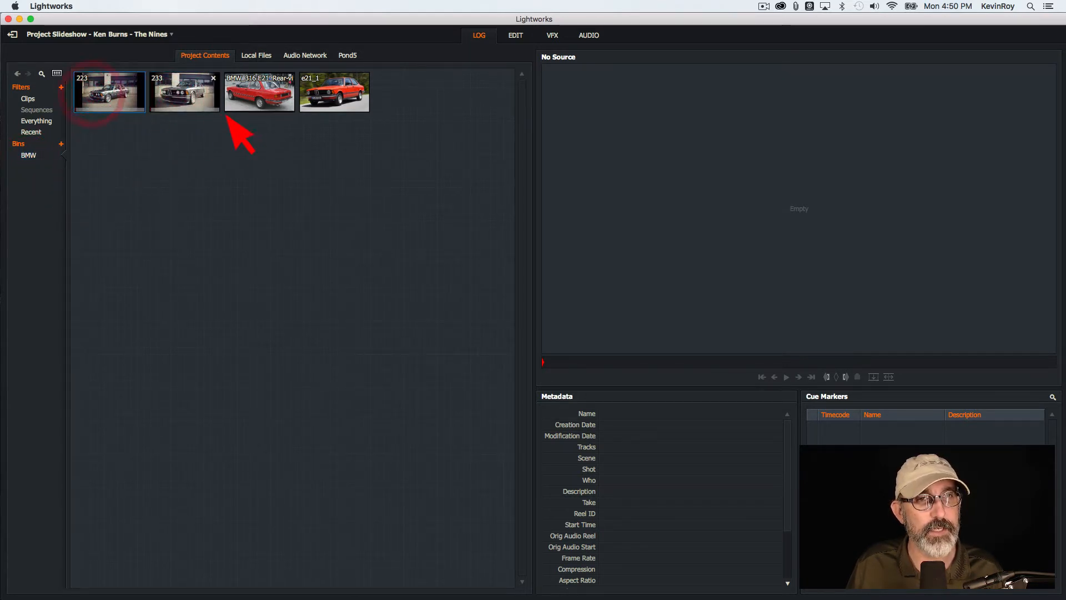
{"action": "left_click", "coordinate": [33, 103]}
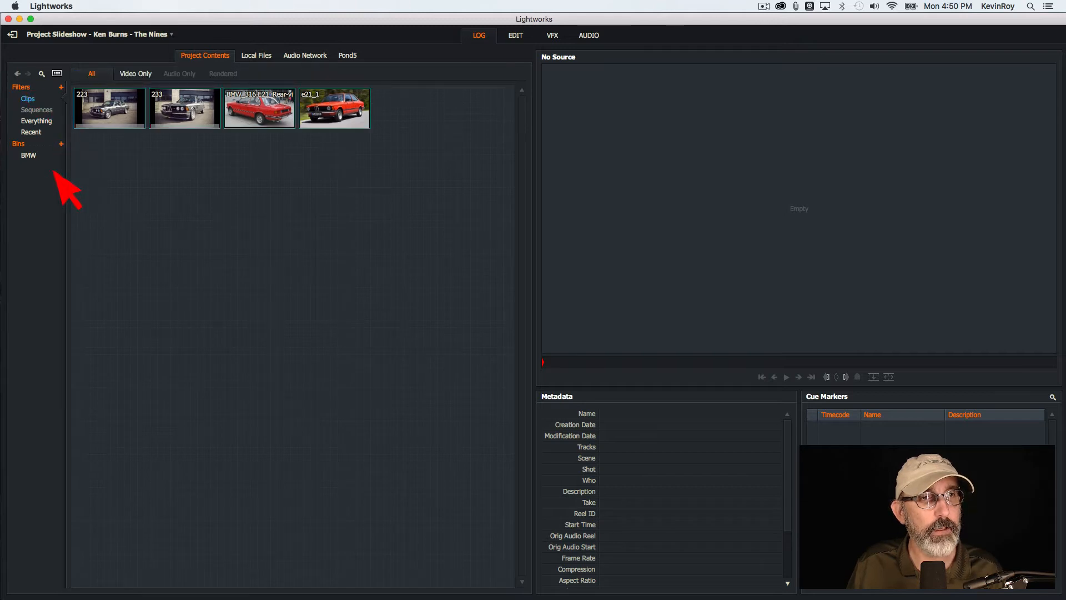
{"action": "left_click", "coordinate": [53, 157]}
{"action": "left_click", "coordinate": [137, 101]}
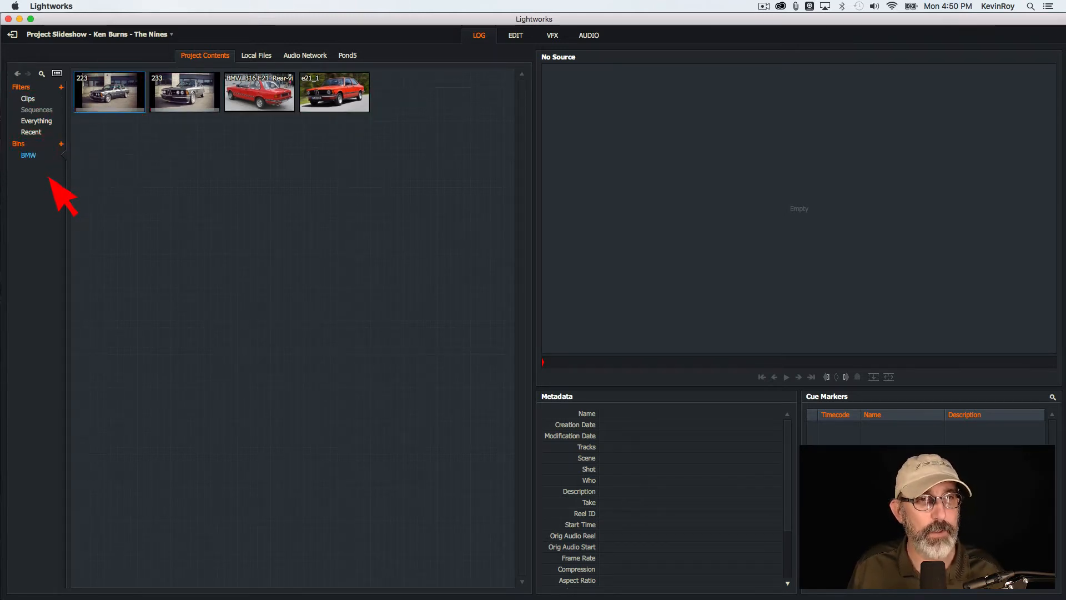
{"action": "left_click", "coordinate": [44, 103]}
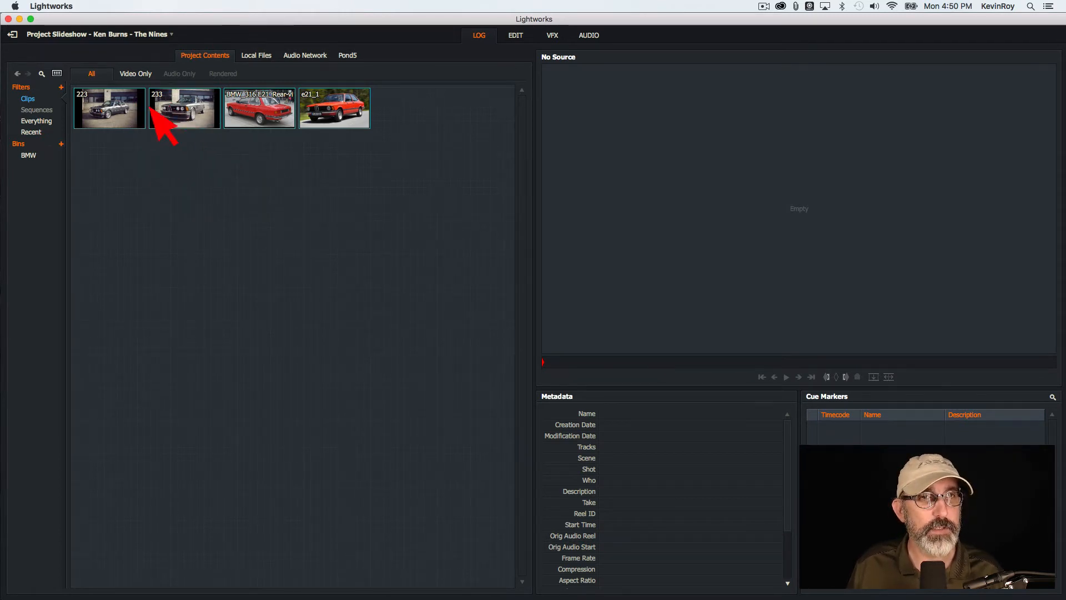
Import every video clip from the 08 Week Eight/Studio 8/thenines folder into the project.
{"action": "left_click", "coordinate": [256, 55]}
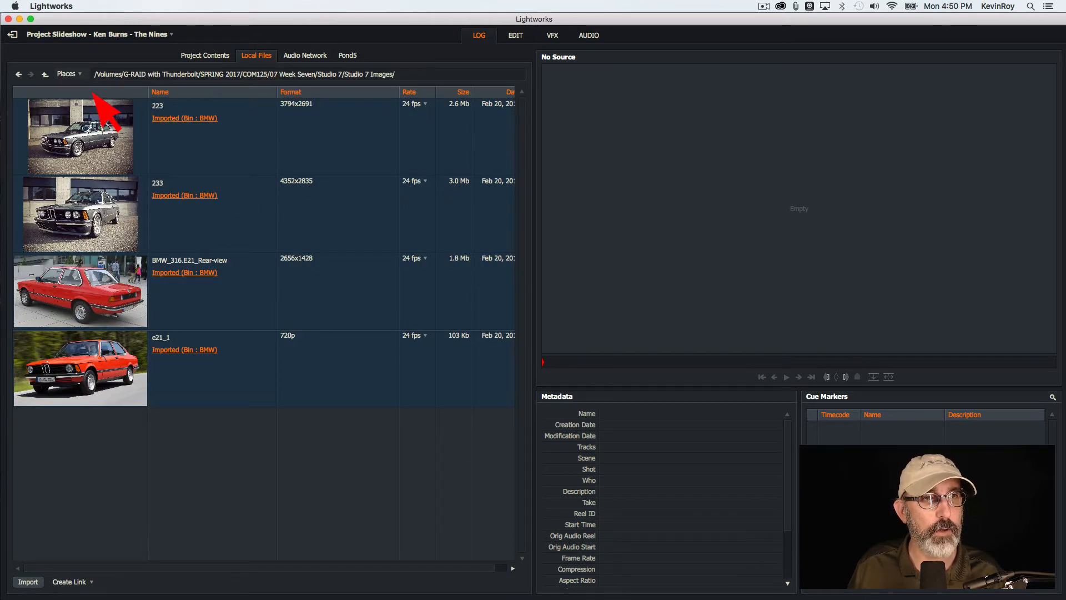
{"action": "left_click", "coordinate": [68, 74]}
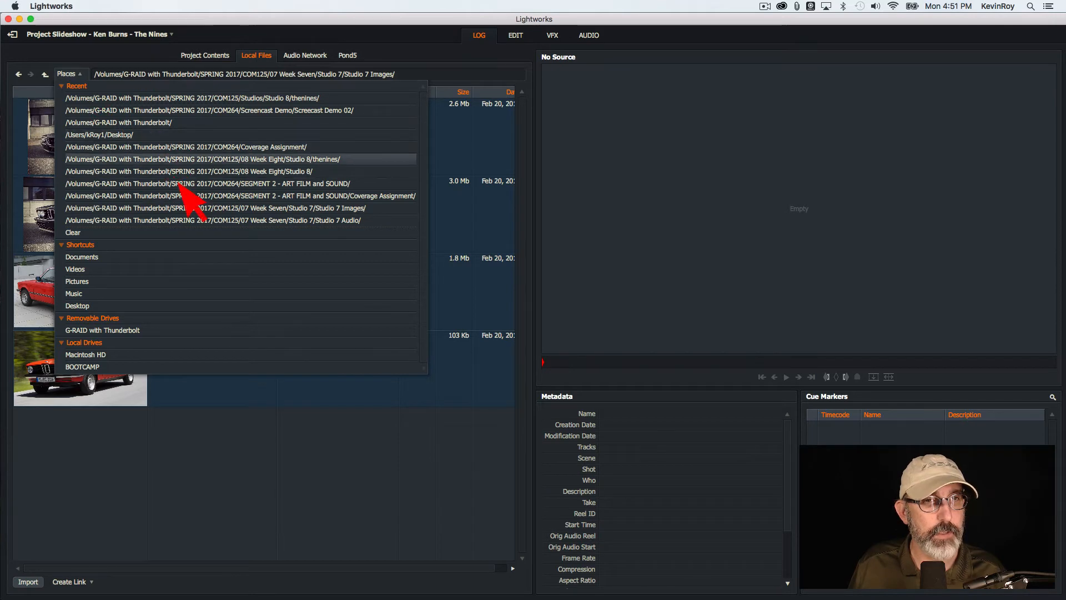
{"action": "left_click", "coordinate": [184, 159]}
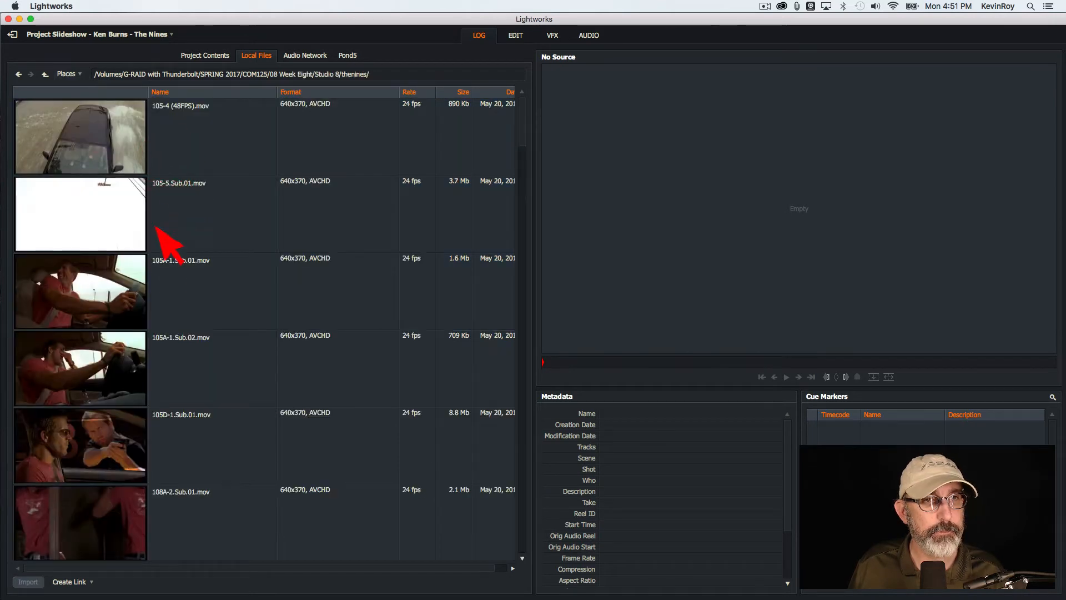
{"action": "left_click", "coordinate": [122, 166]}
{"action": "left_click_drag", "start_coordinate": [534, 146], "coordinate": [461, 555]}
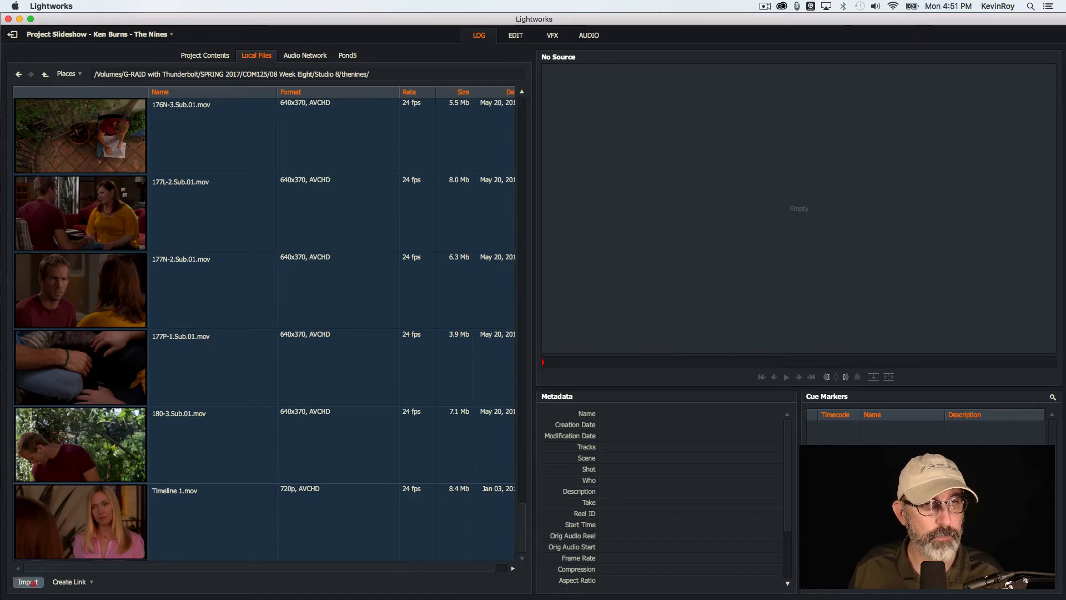
{"action": "left_click", "coordinate": [31, 582]}
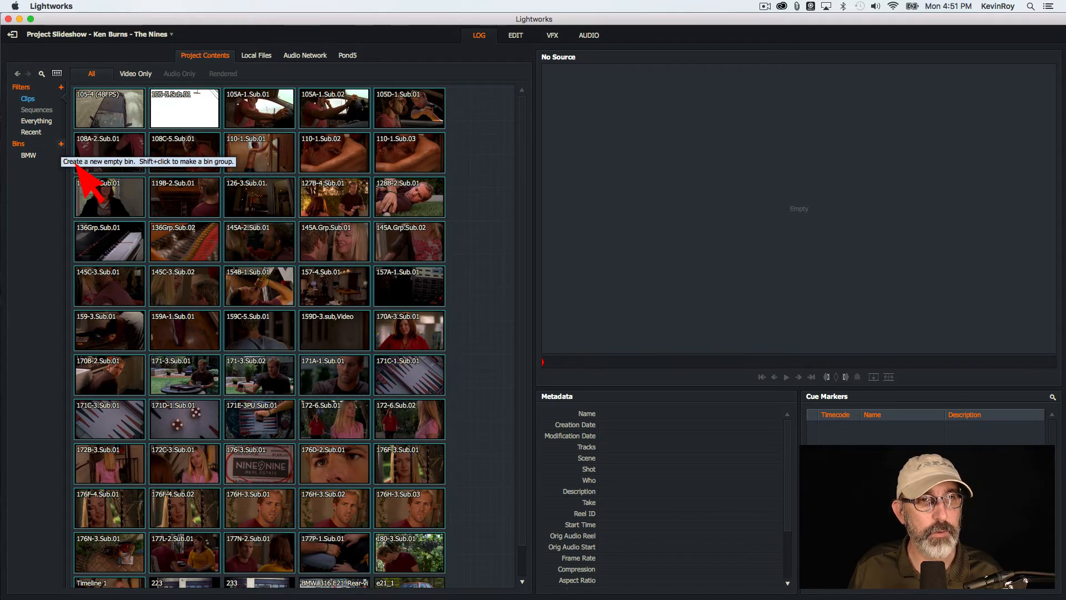
Create a bin named THE NINES for the newly imported video clips.
{"action": "left_click", "coordinate": [61, 143]}
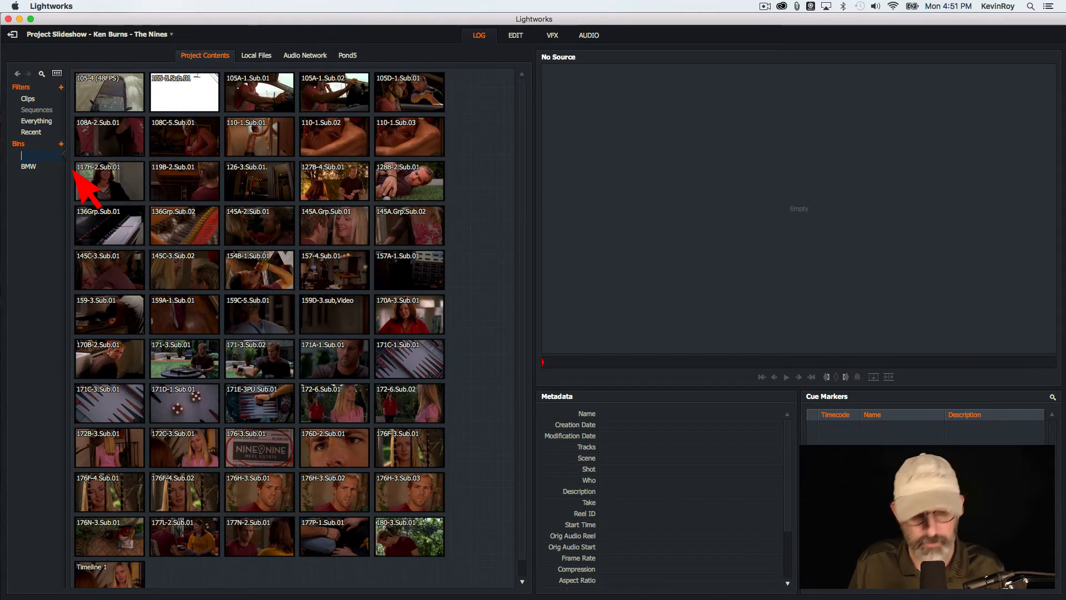
{"action": "type", "text": "THE NINES"}
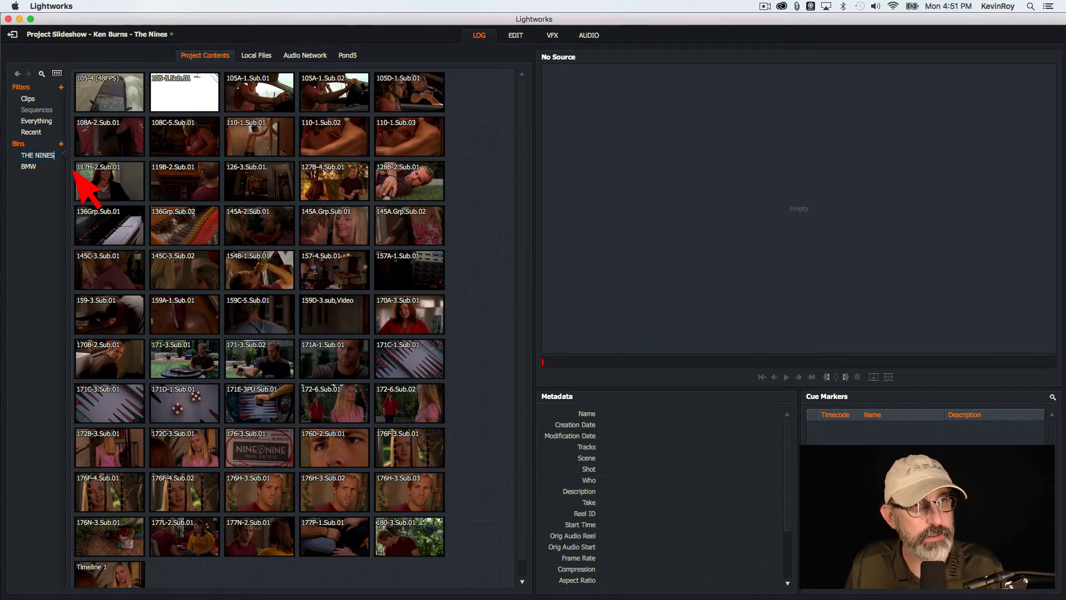
{"action": "left_click", "coordinate": [30, 198]}
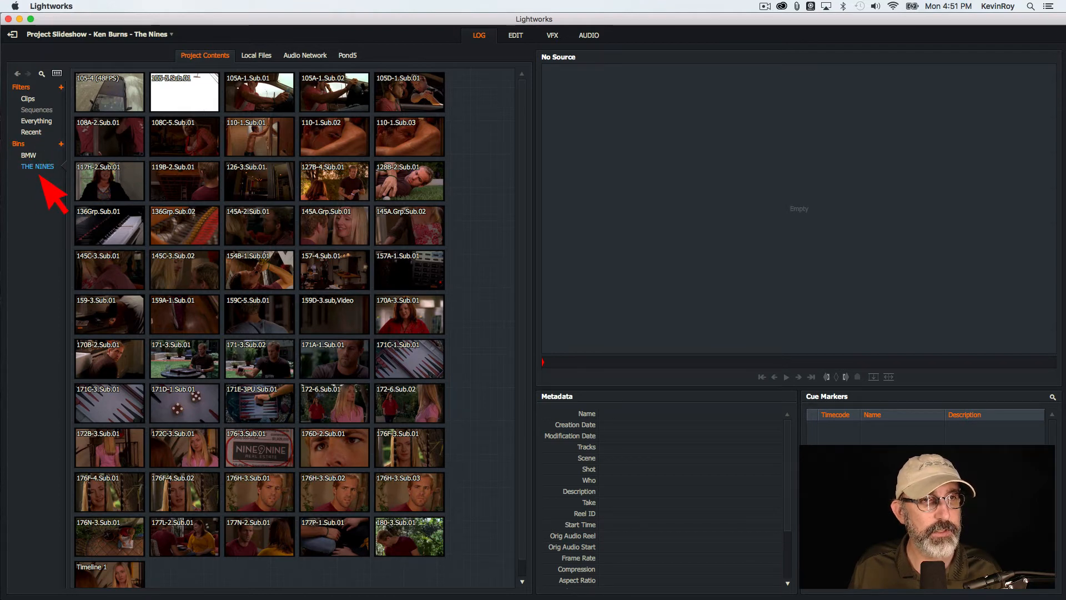
Review the BMW bin and look through the project's complete list of clips.
{"action": "left_click", "coordinate": [28, 156]}
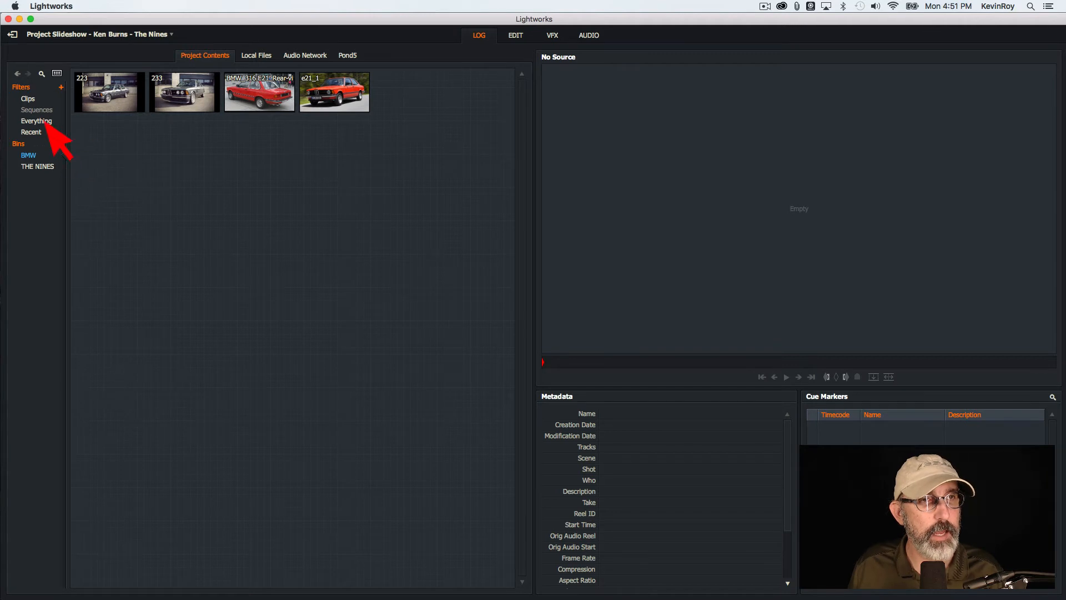
{"action": "left_click", "coordinate": [28, 99]}
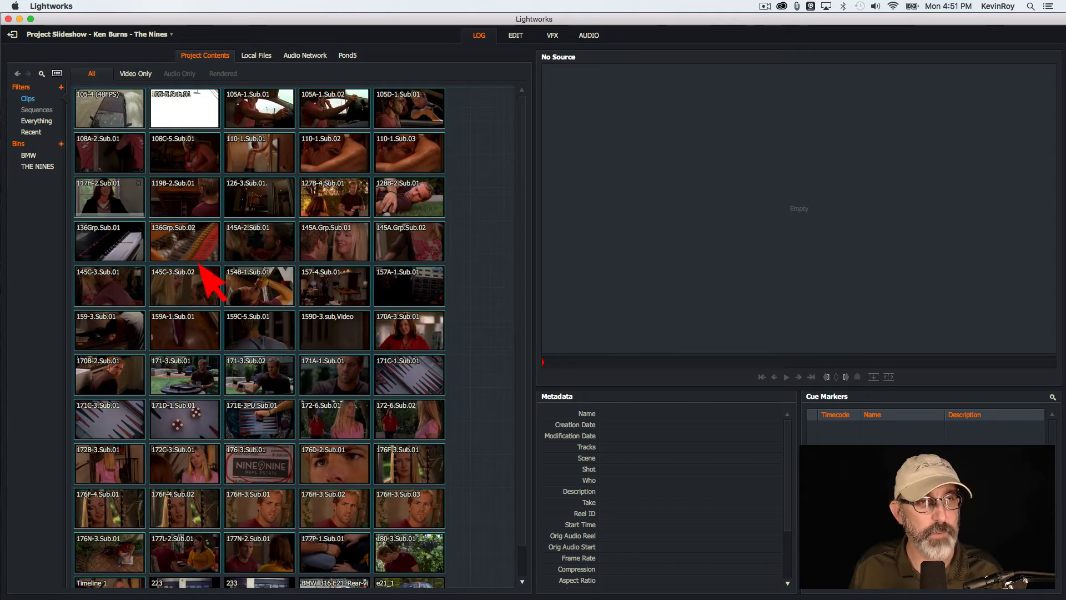
{"action": "scroll", "coordinate": [512, 328], "scroll_direction": "down", "scroll_amount": 5}
{"action": "scroll", "coordinate": [500, 358], "scroll_direction": "up", "scroll_amount": 5}
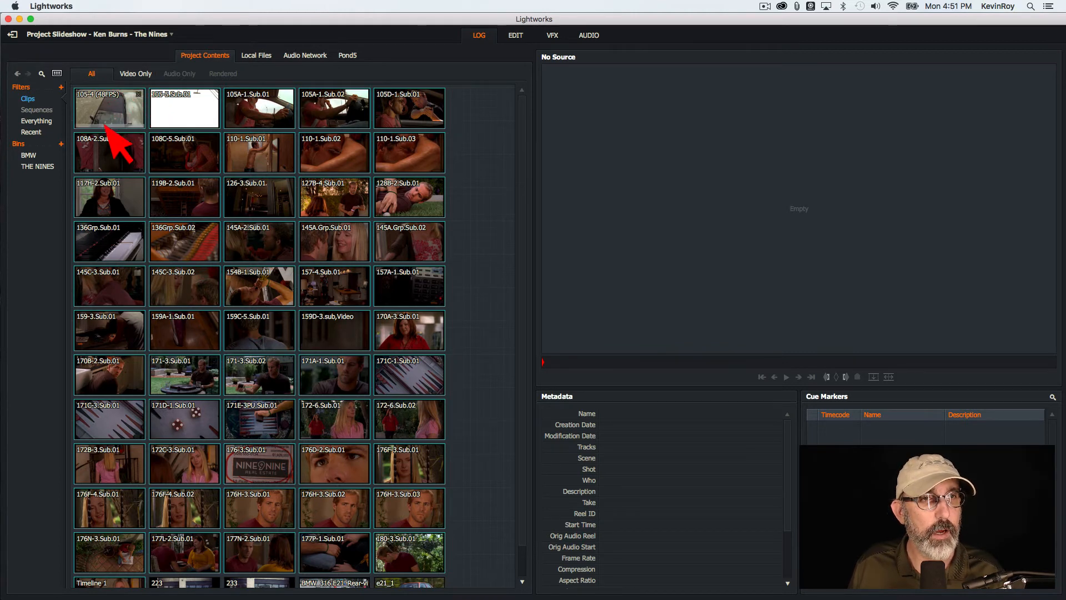
Browse the local files up to COM125 and into 07 Week Seven/Studio 7/Studio 7 Audio.
{"action": "left_click", "coordinate": [257, 55]}
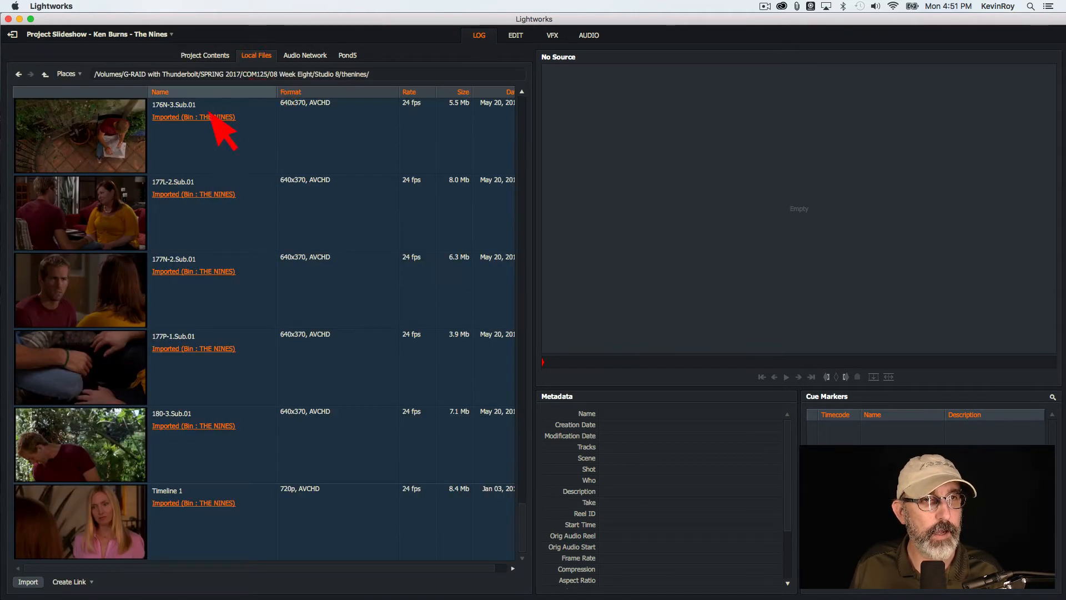
{"action": "left_click", "coordinate": [77, 74]}
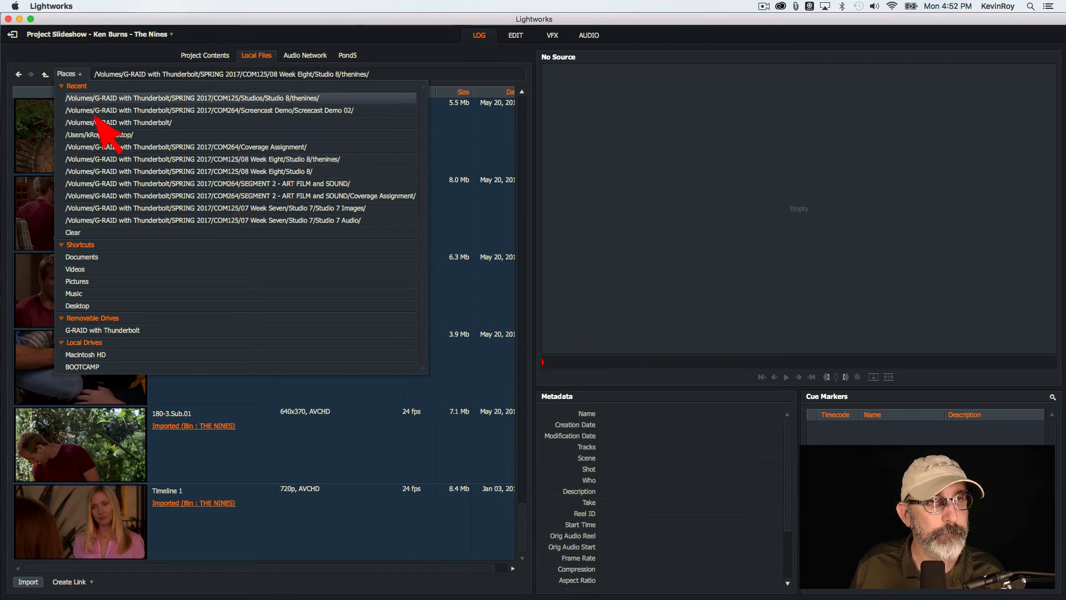
{"action": "left_click", "coordinate": [45, 73]}
{"action": "left_click", "coordinate": [45, 73]}
{"action": "left_click", "coordinate": [45, 74]}
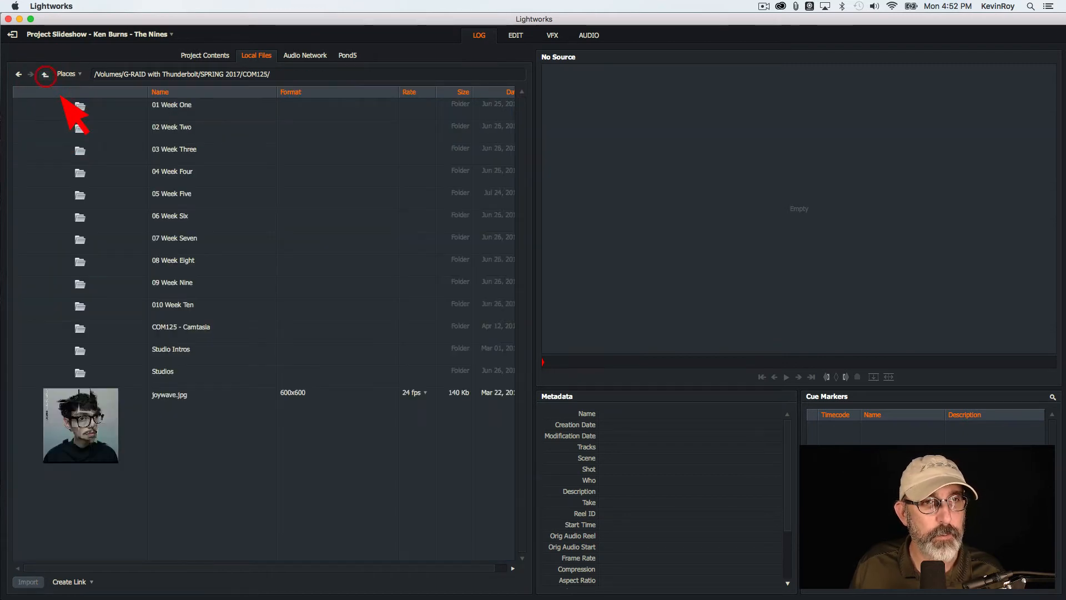
{"action": "double_click", "coordinate": [208, 251]}
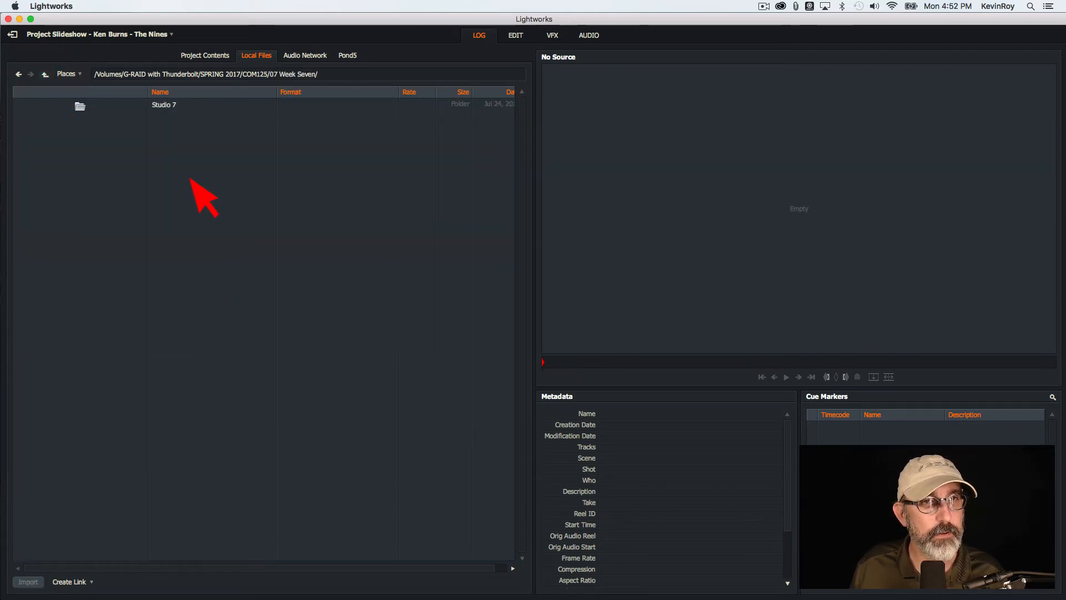
{"action": "double_click", "coordinate": [183, 126]}
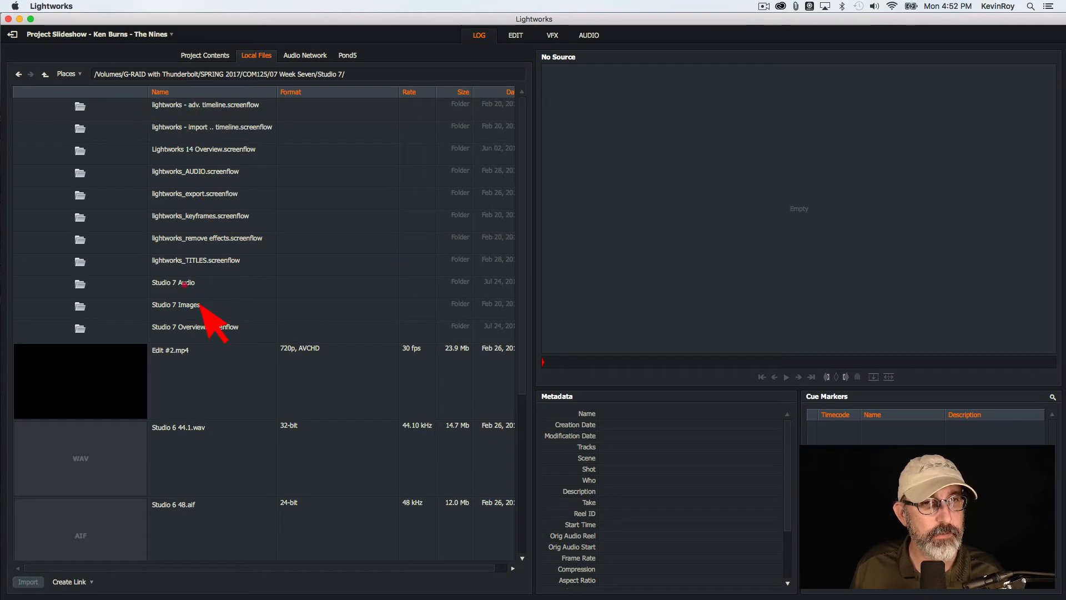
{"action": "double_click", "coordinate": [184, 283]}
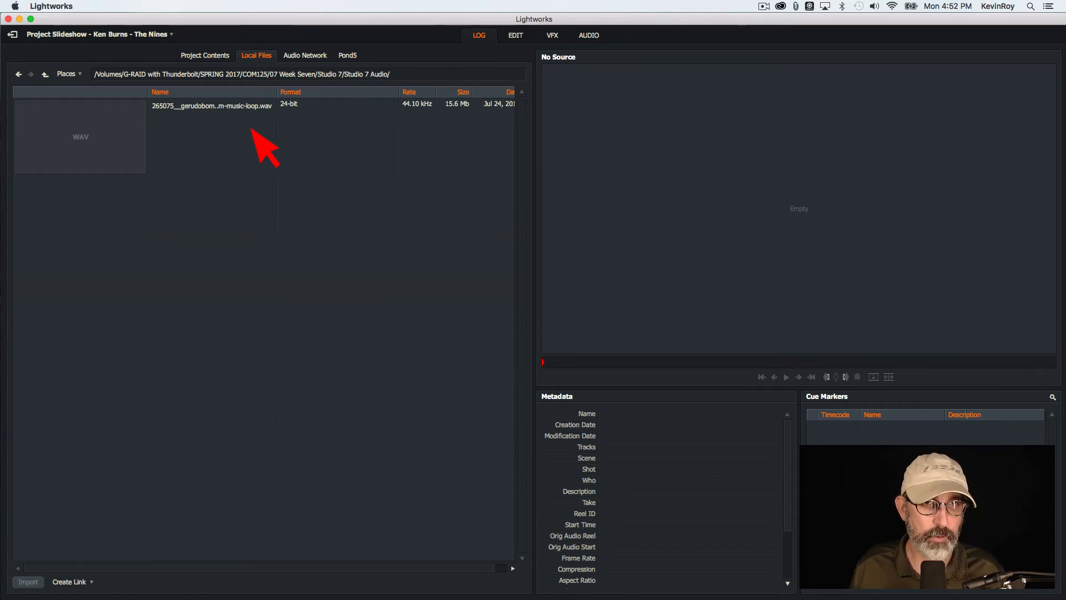
Switch to the Freesound page in Chrome and play Program Music Loop.wav from partway through its waveform.
{"action": "key", "text": "super+Tab"}
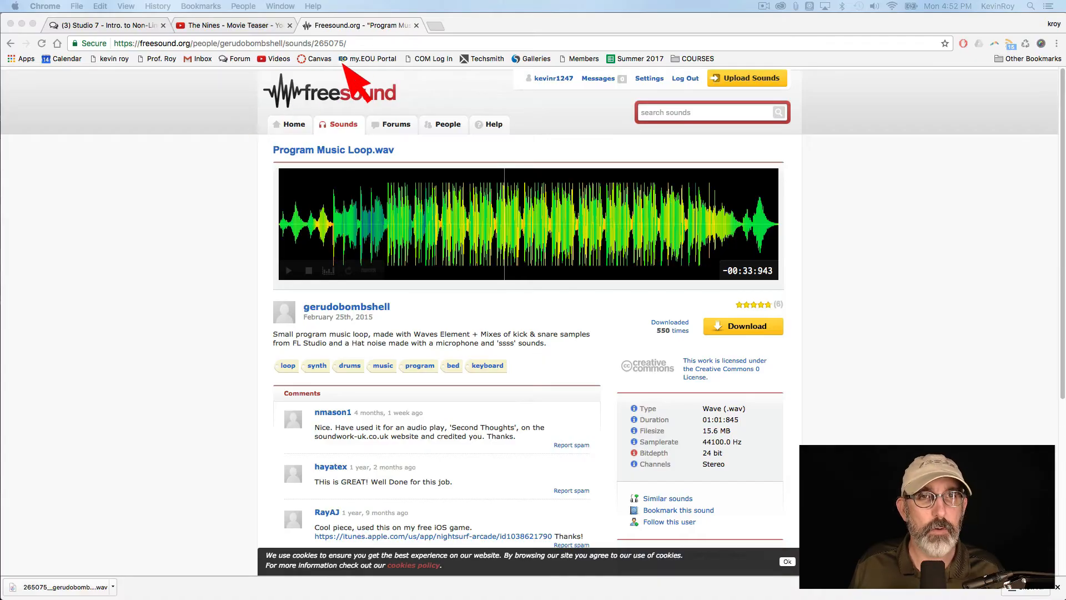
{"action": "left_click", "coordinate": [335, 28]}
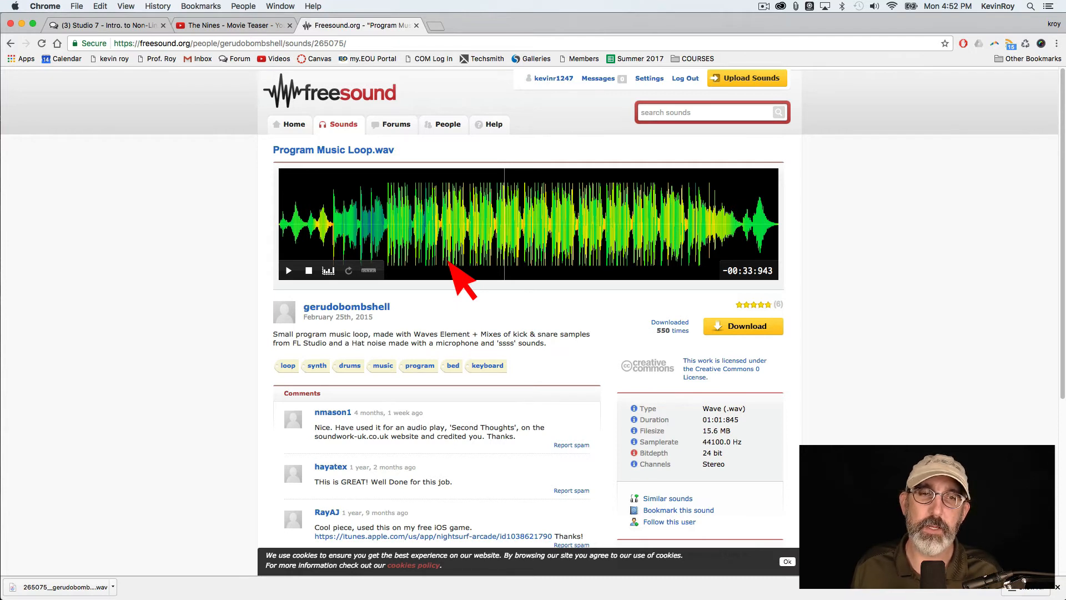
{"action": "left_click", "coordinate": [451, 225]}
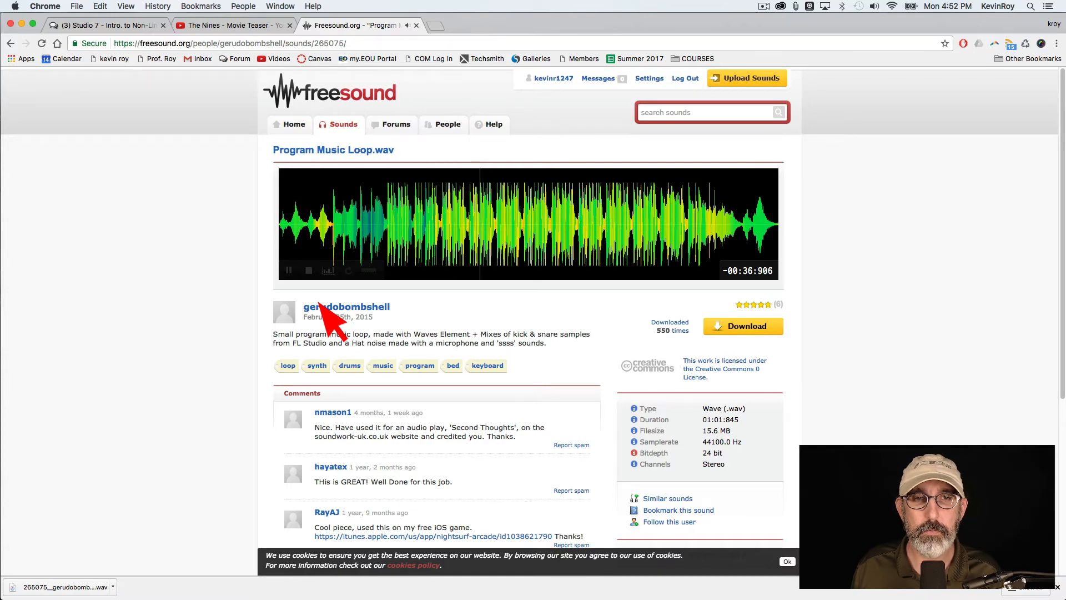
Pause the Freesound preview and switch to Lightworks to import the program music loop WAV file from the Studio 7 Audio folder.
{"action": "left_click", "coordinate": [289, 271]}
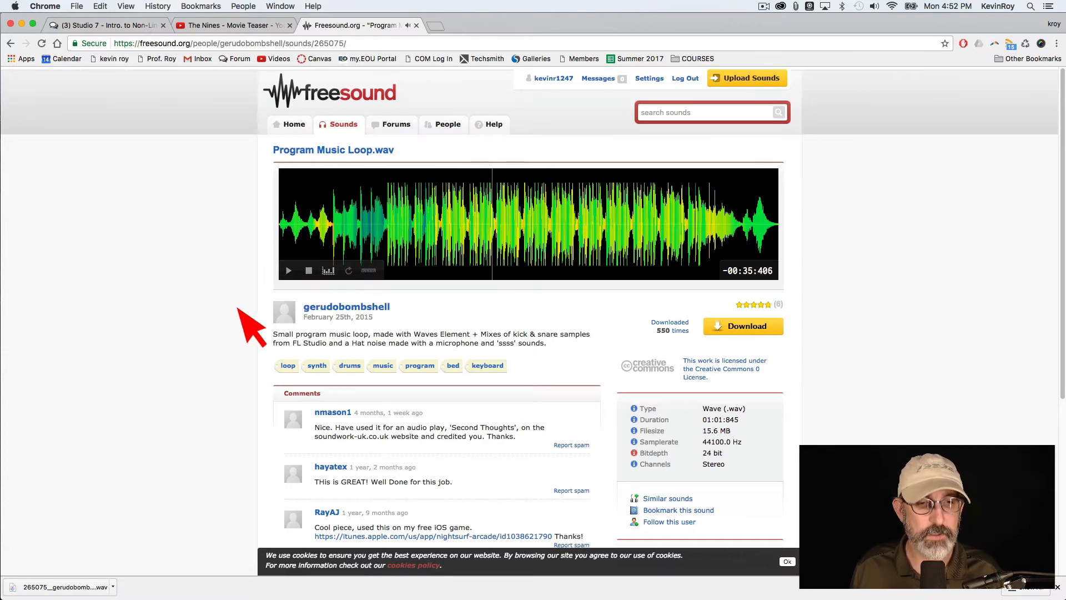
{"action": "key", "text": "super+Tab"}
{"action": "left_click", "coordinate": [210, 134]}
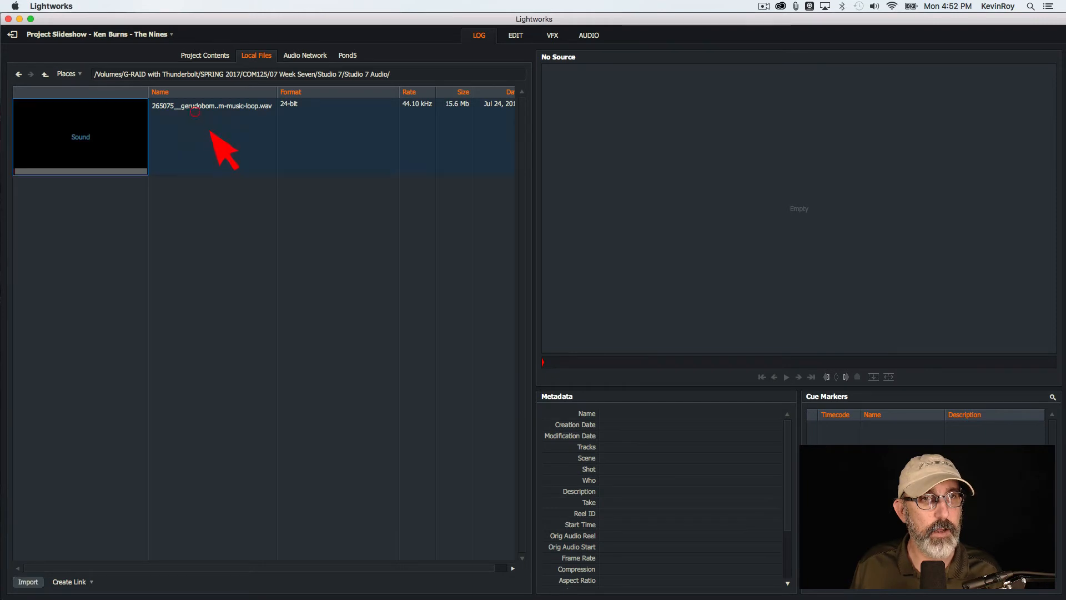
{"action": "left_click", "coordinate": [28, 581]}
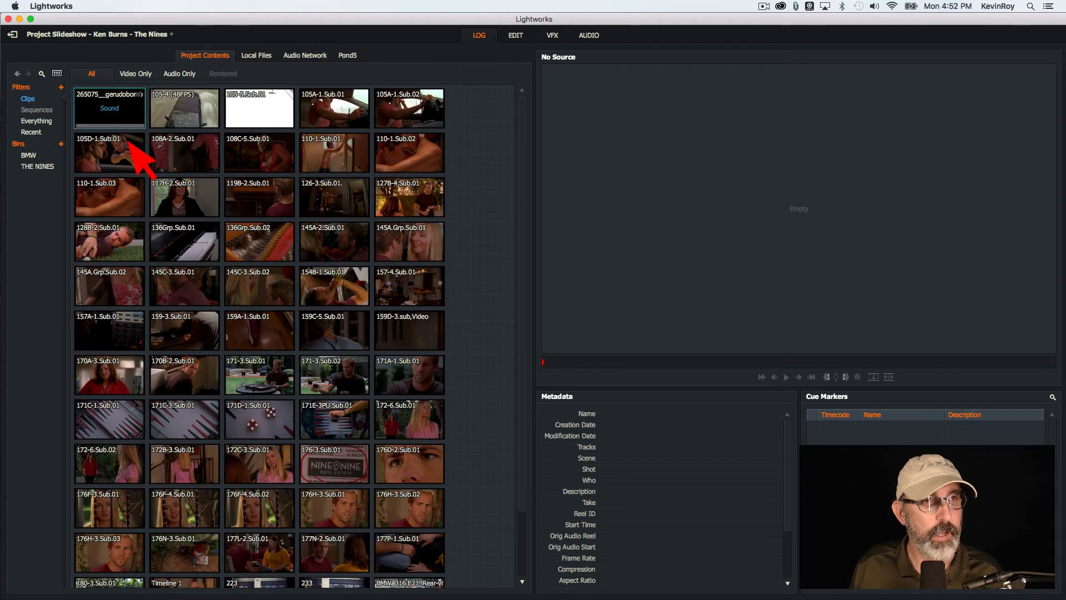
Create a bin named AUDIO for the newly imported music loop.
{"action": "left_click", "coordinate": [61, 144]}
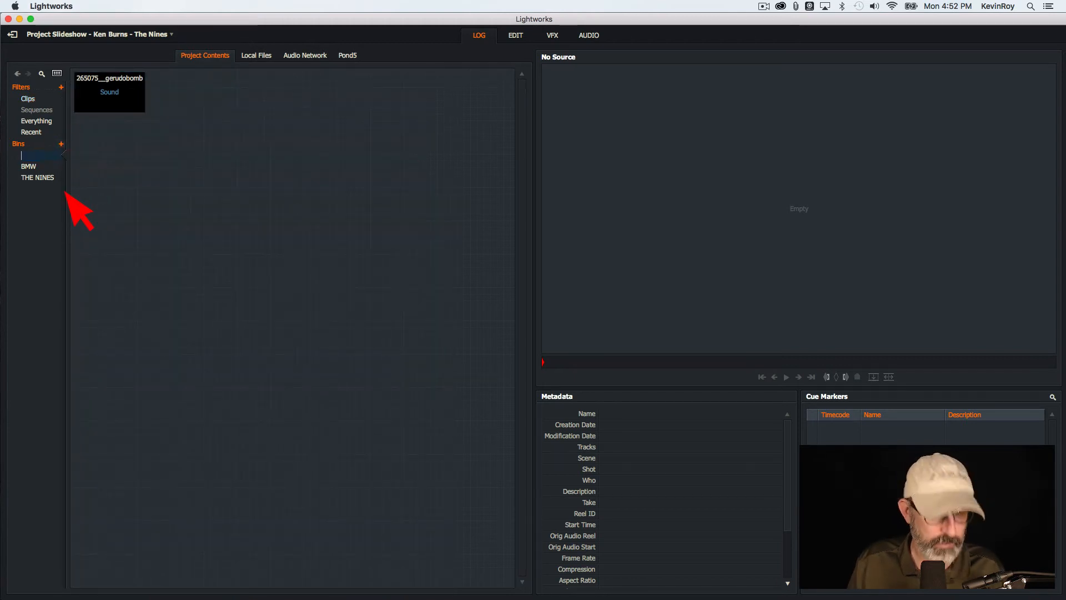
{"action": "type", "text": "AUDIO"}
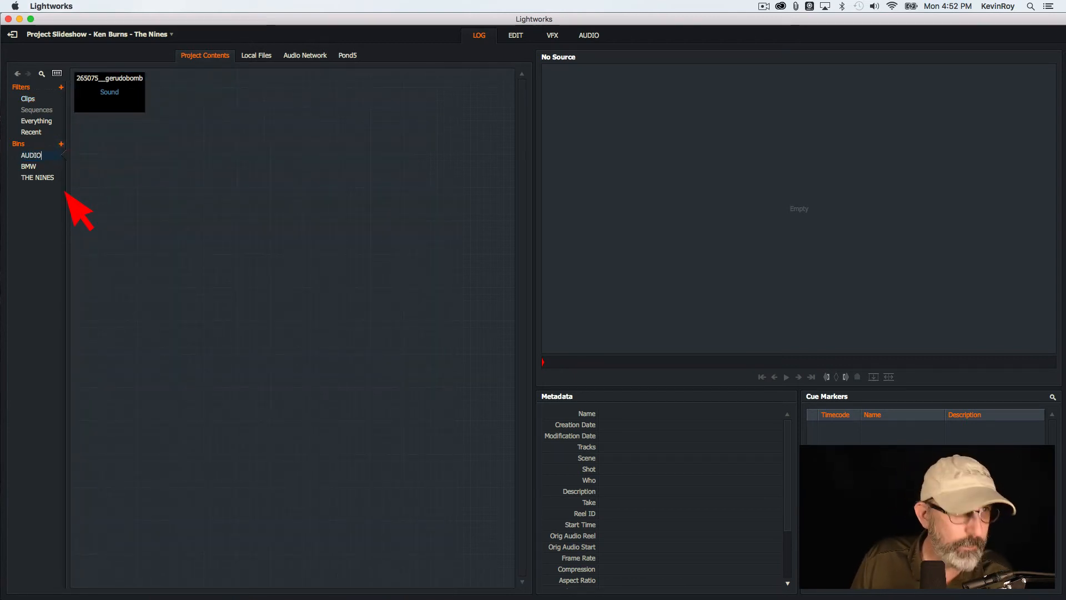
{"action": "left_click", "coordinate": [48, 210]}
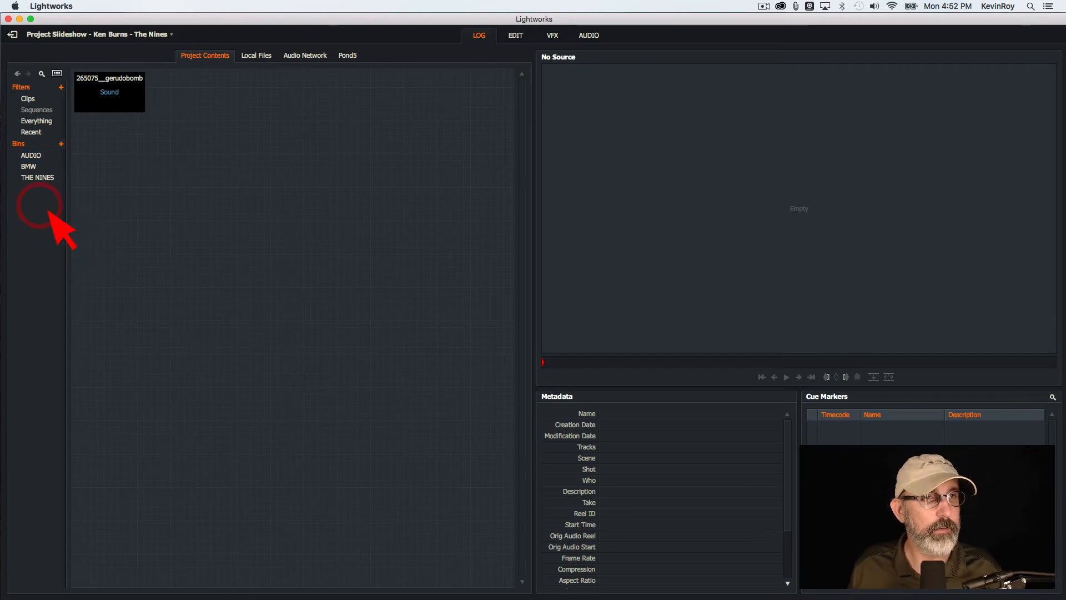
Review the contents of the THE NINES, BMW and AUDIO bins.
{"action": "left_click", "coordinate": [32, 178]}
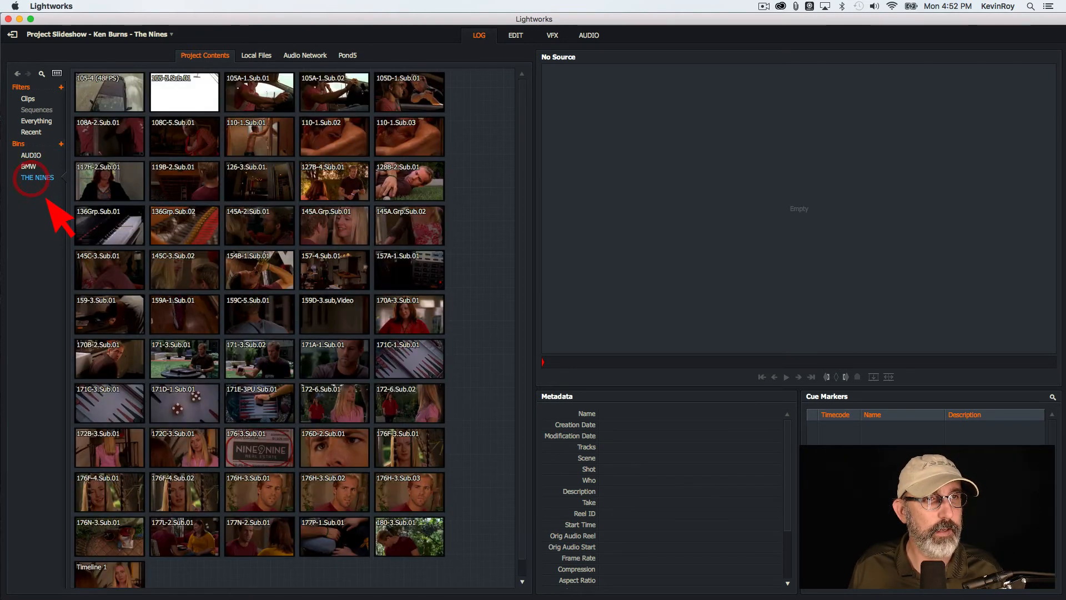
{"action": "left_click", "coordinate": [32, 167]}
{"action": "left_click", "coordinate": [31, 156]}
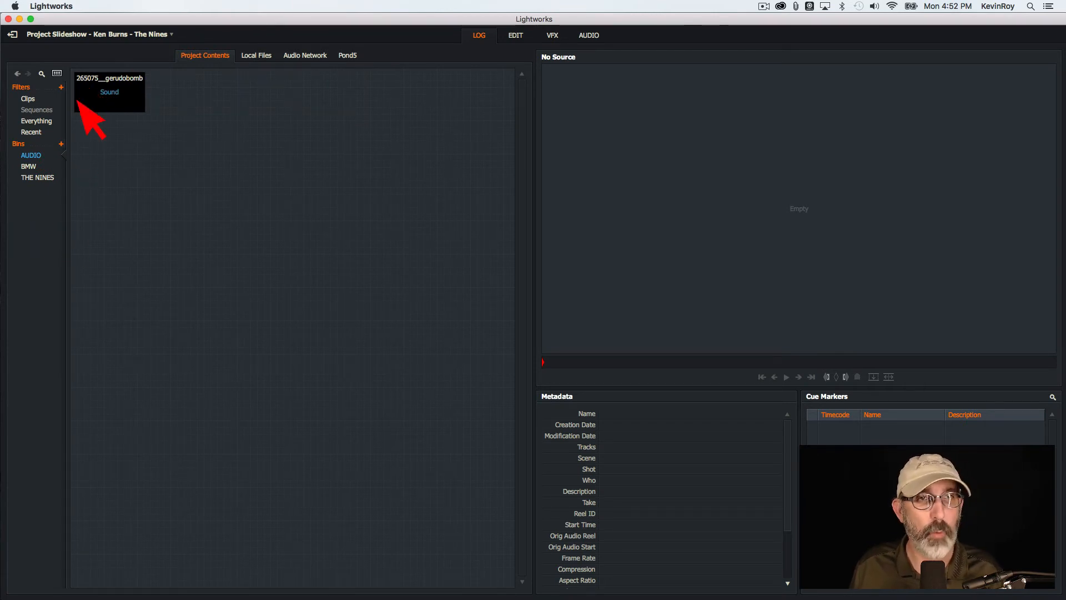
Browse the local files to the COM125/08 Week Eight/Studio 8 folder by way of the recent thenines location.
{"action": "left_click", "coordinate": [254, 56]}
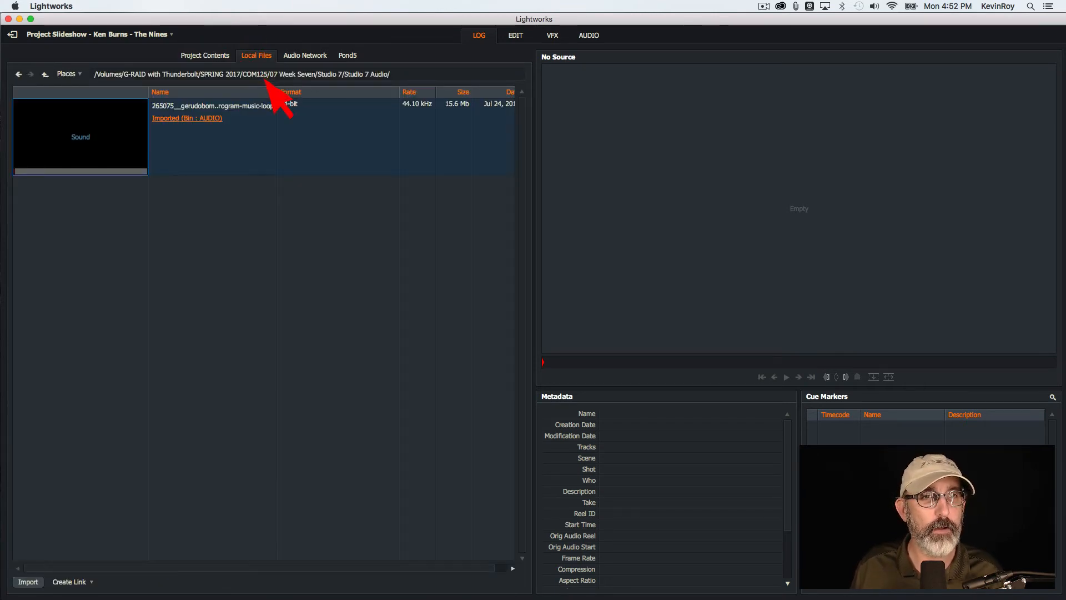
{"action": "left_click", "coordinate": [45, 74]}
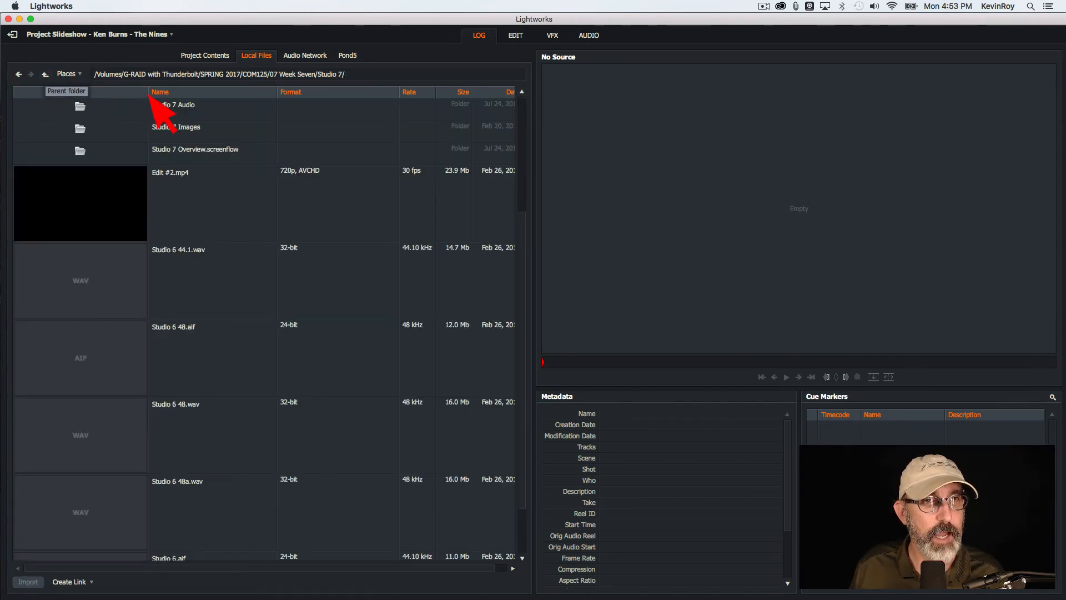
{"action": "left_click", "coordinate": [69, 73]}
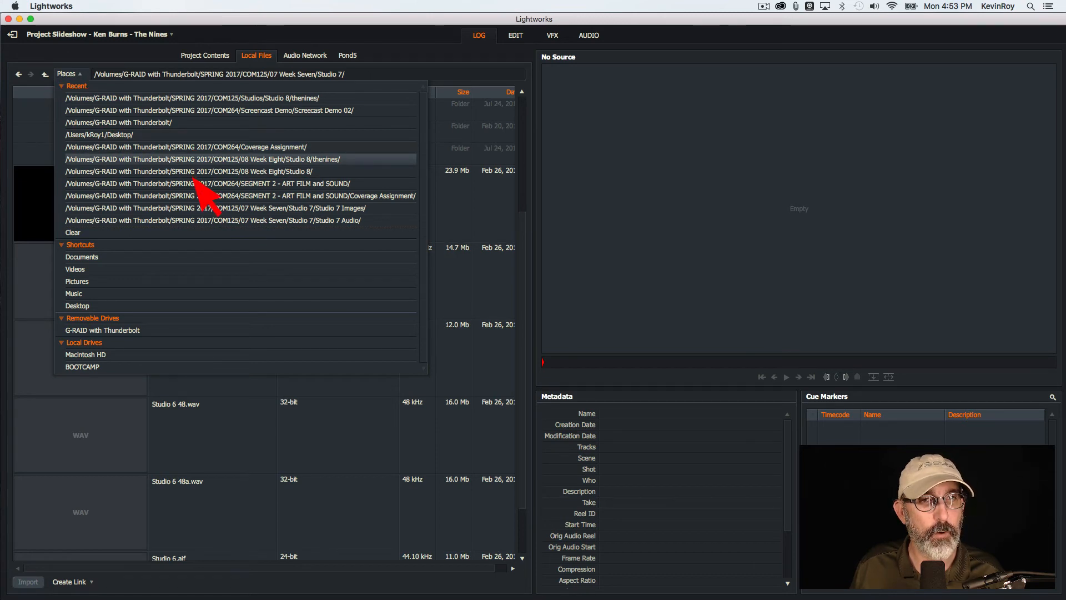
{"action": "left_click", "coordinate": [183, 159]}
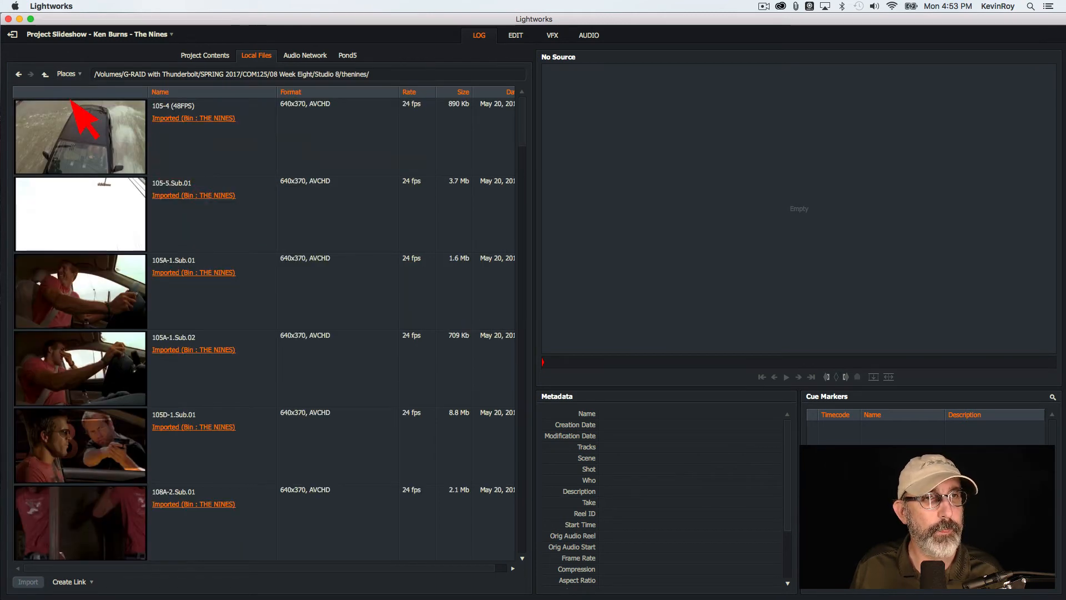
{"action": "left_click", "coordinate": [45, 74]}
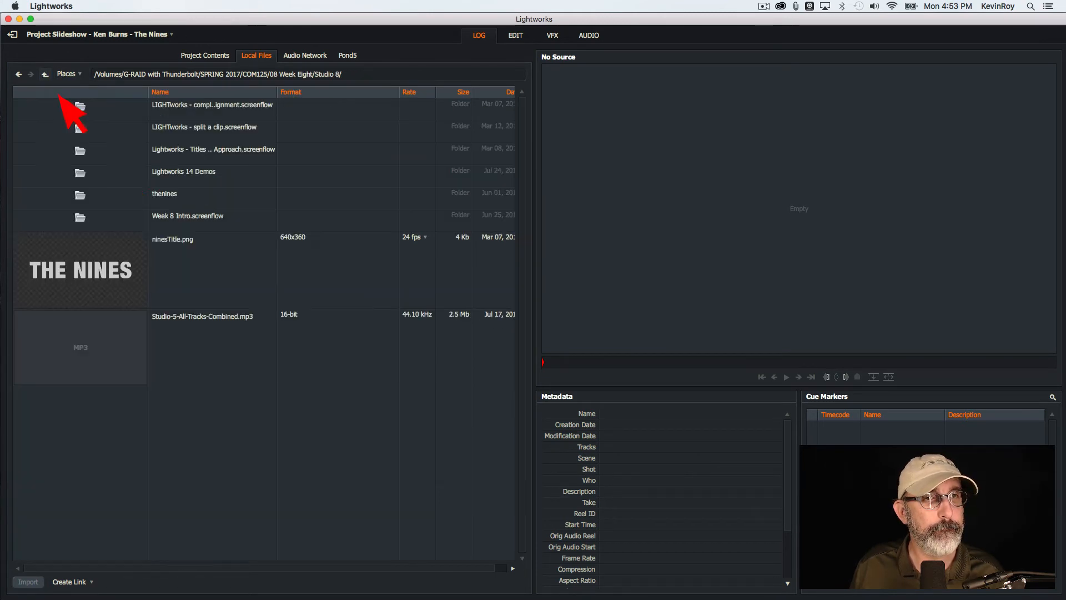
Import Studio-5-All-Tracks-Combined.mp3 into the AUDIO bin and select its clip there.
{"action": "left_click", "coordinate": [208, 356]}
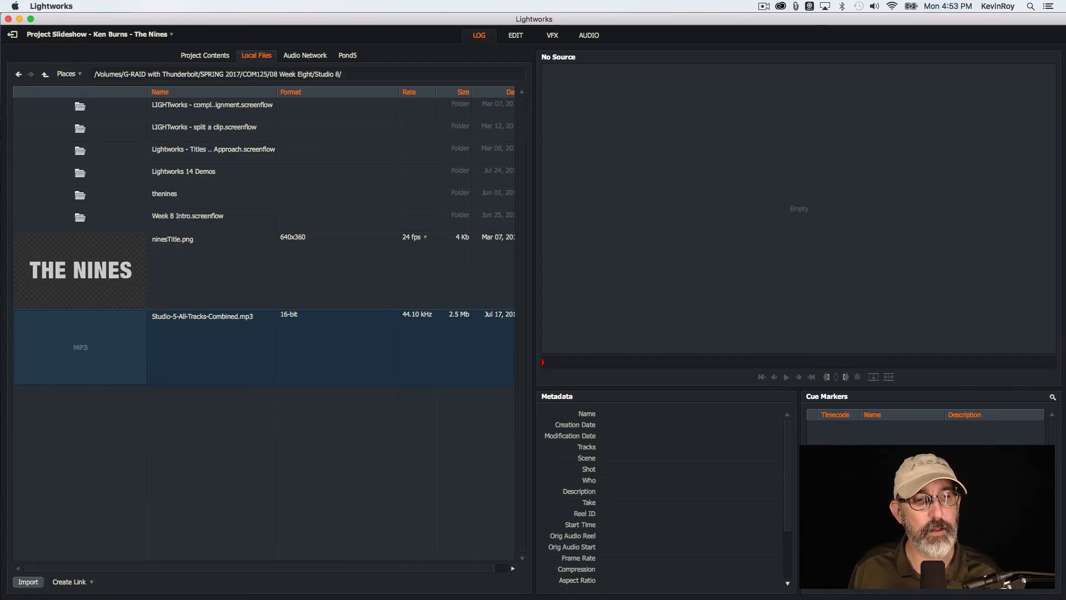
{"action": "left_click", "coordinate": [28, 581]}
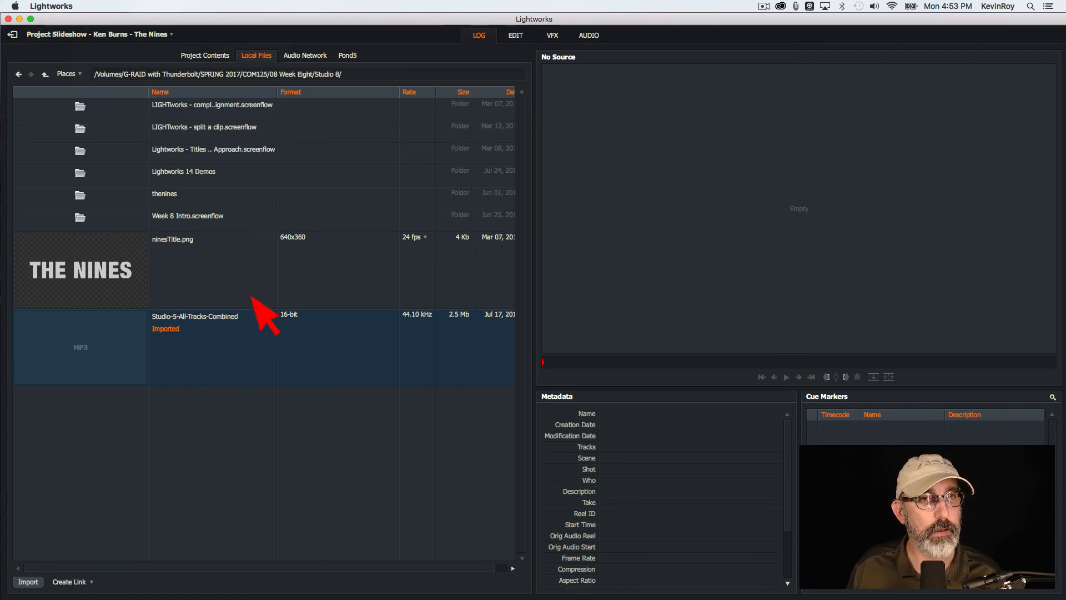
{"action": "left_click", "coordinate": [205, 55]}
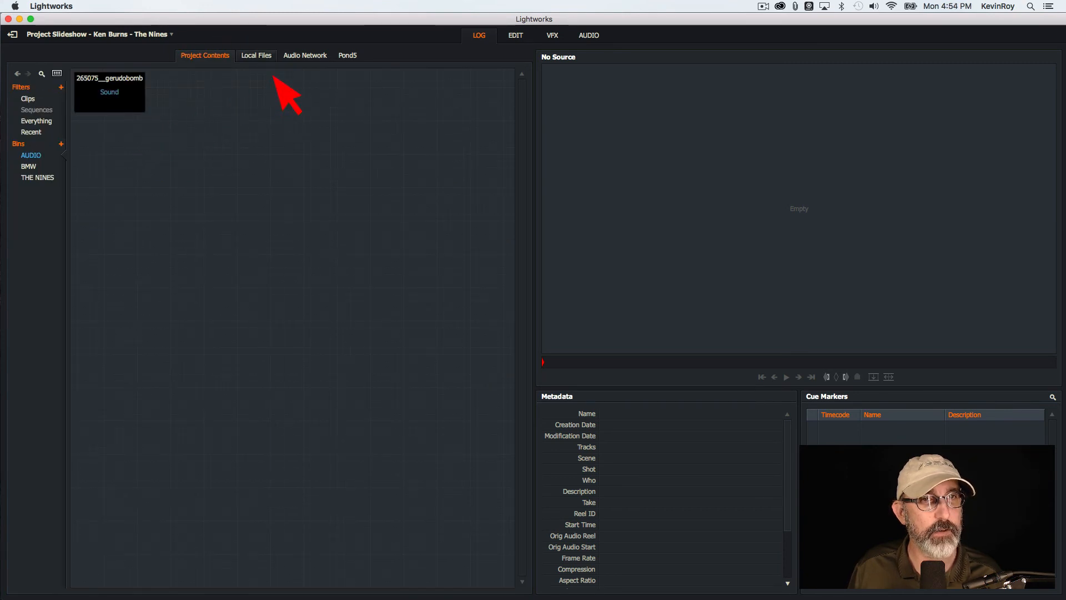
{"action": "left_click", "coordinate": [256, 56]}
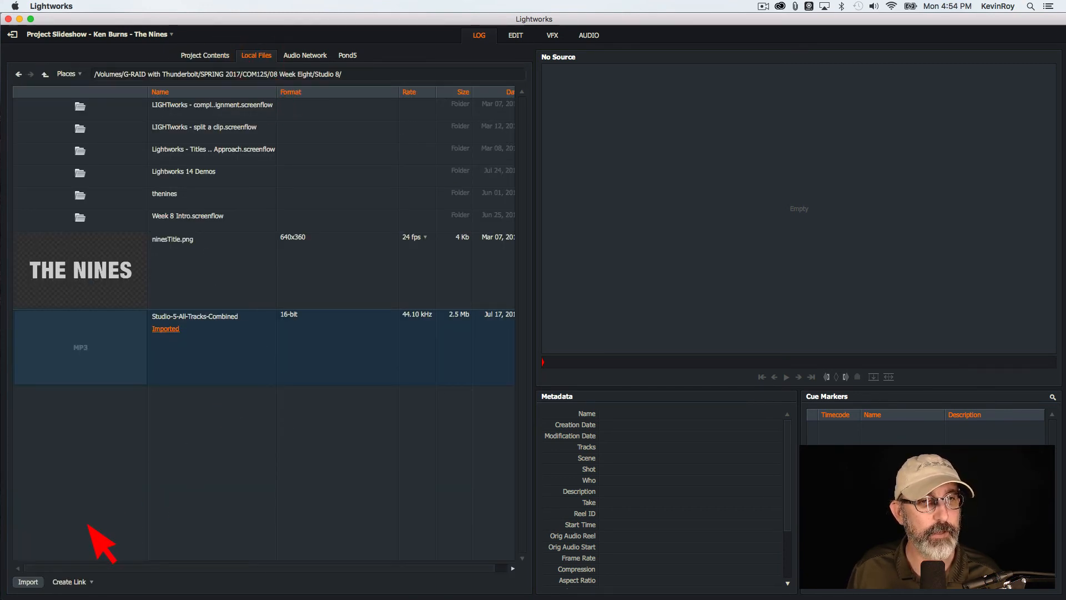
{"action": "left_click", "coordinate": [25, 581]}
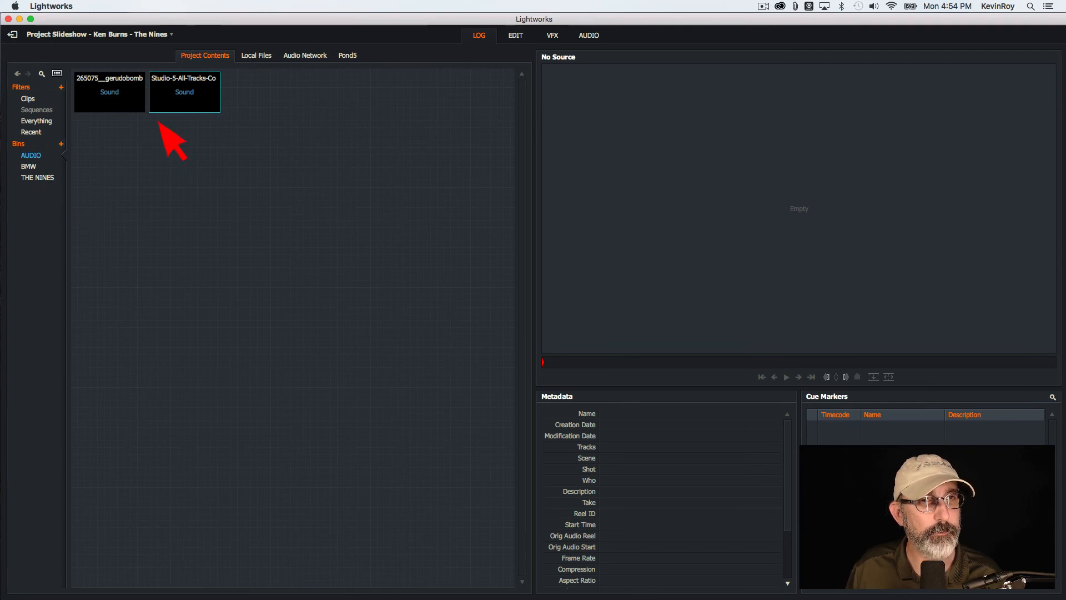
{"action": "left_click", "coordinate": [143, 111]}
{"action": "left_click", "coordinate": [213, 114]}
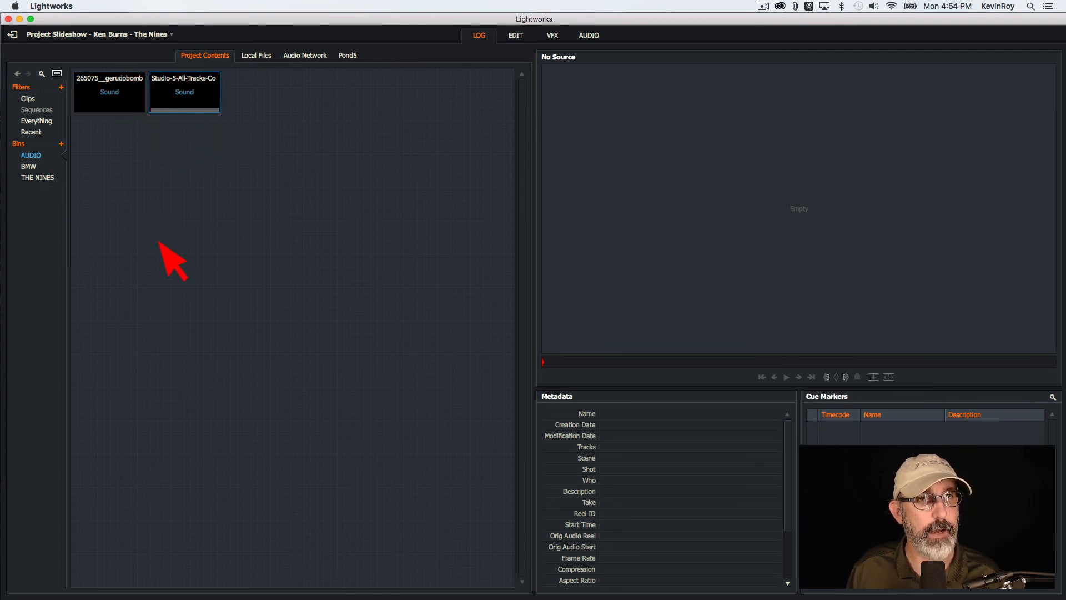